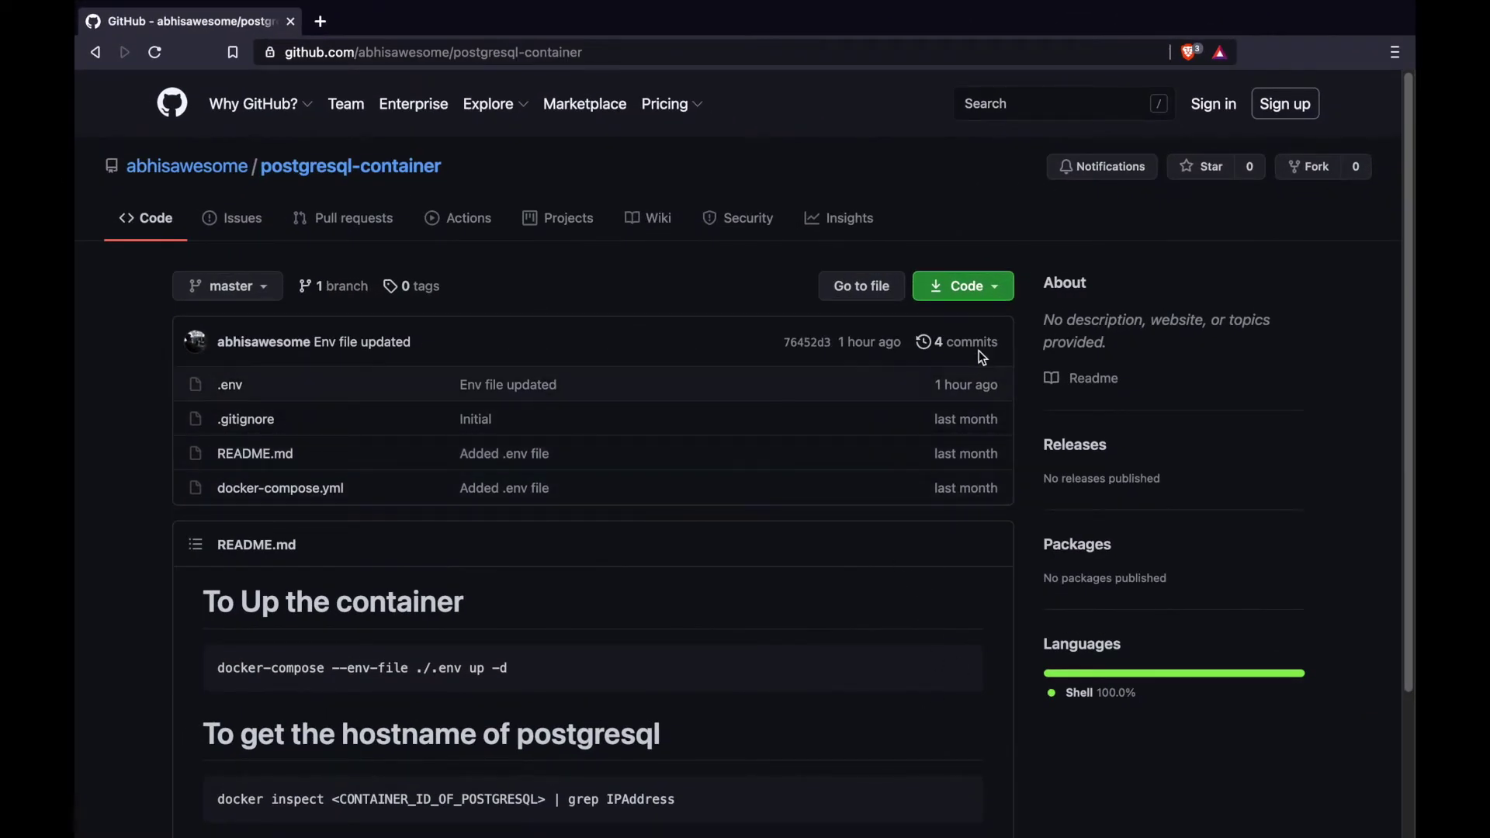
Copy the postgresql-container repository's HTTPS clone URL from GitHub, then bring up Spotlight.
click(989, 294)
click(982, 394)
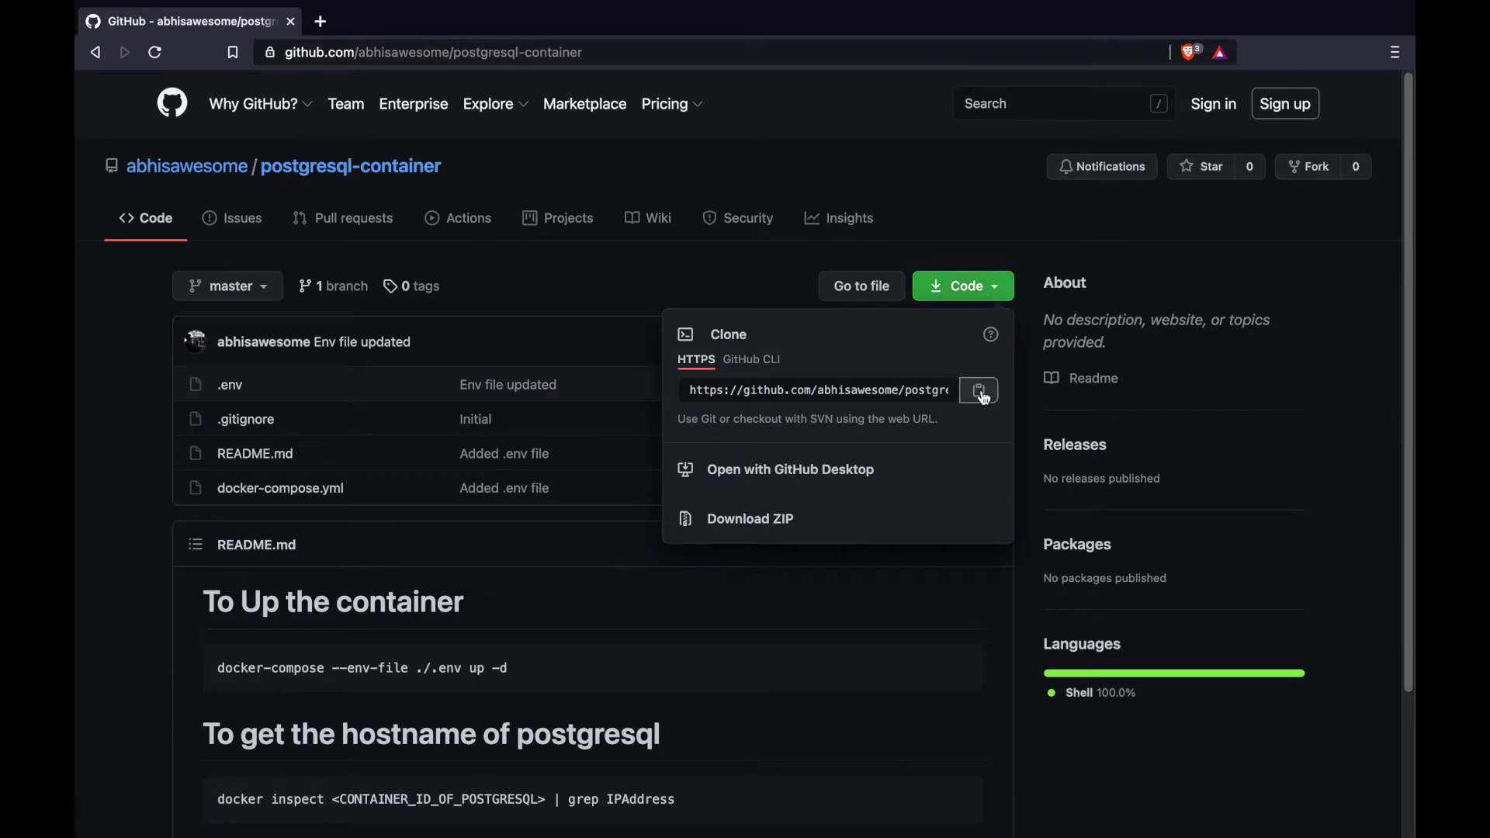
key(super+space)
text(iterm)
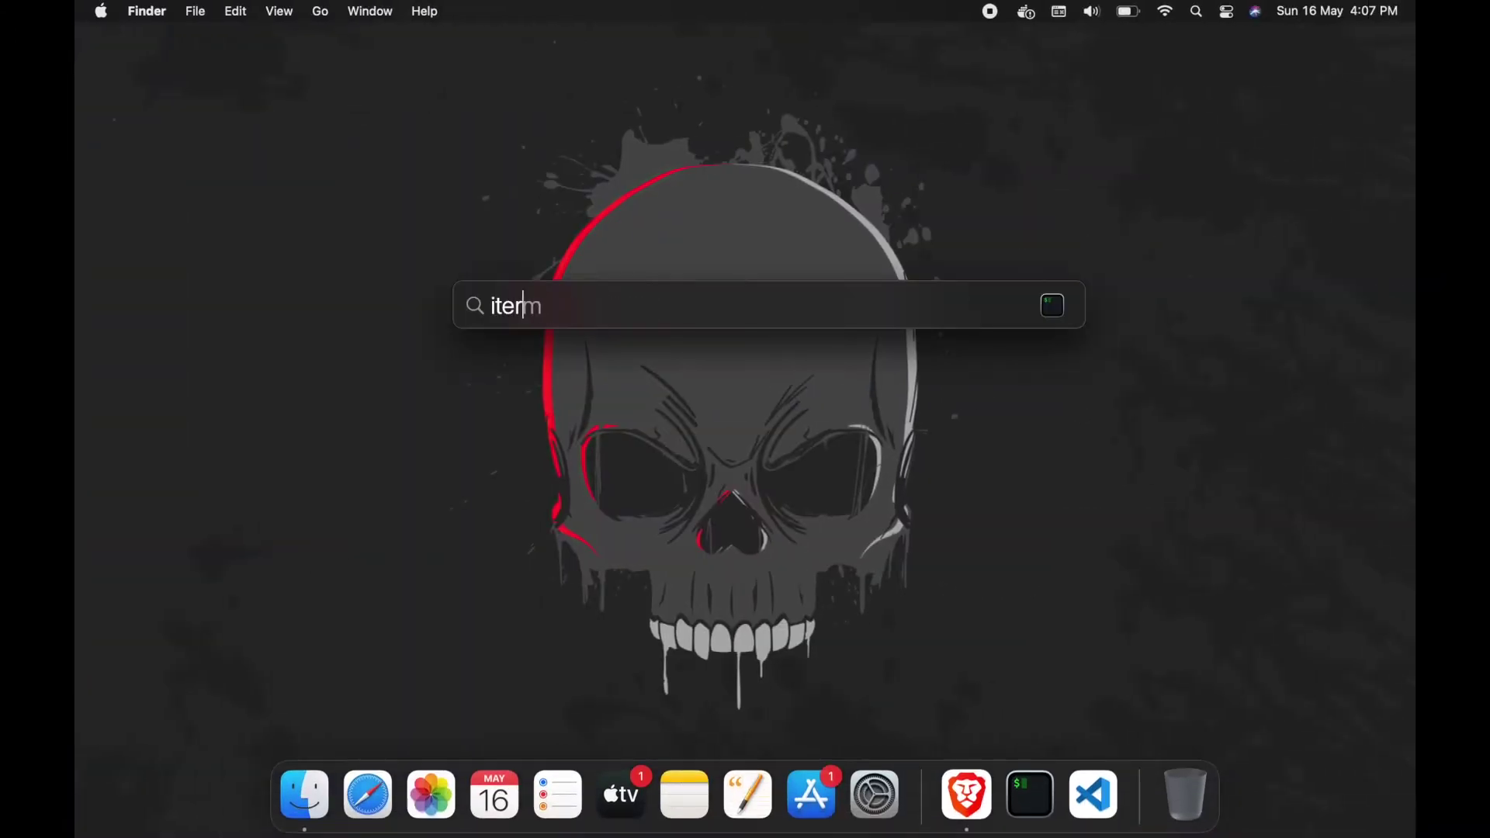
In iTerm2, clone the postgresql-container repository into the Desktop folder.
key(Return)
text(cd )
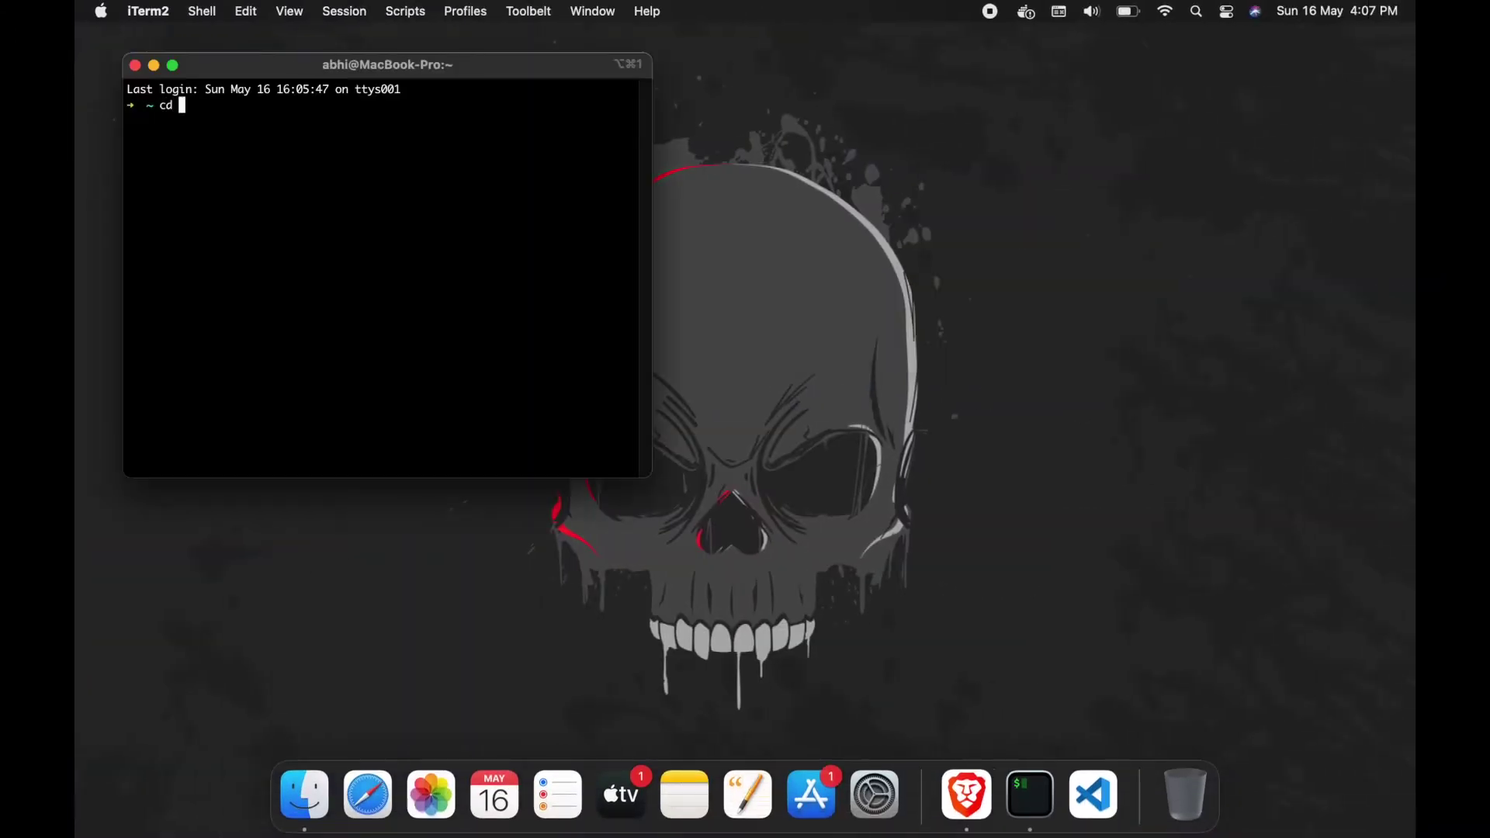
text(Desktop)
key(Return)
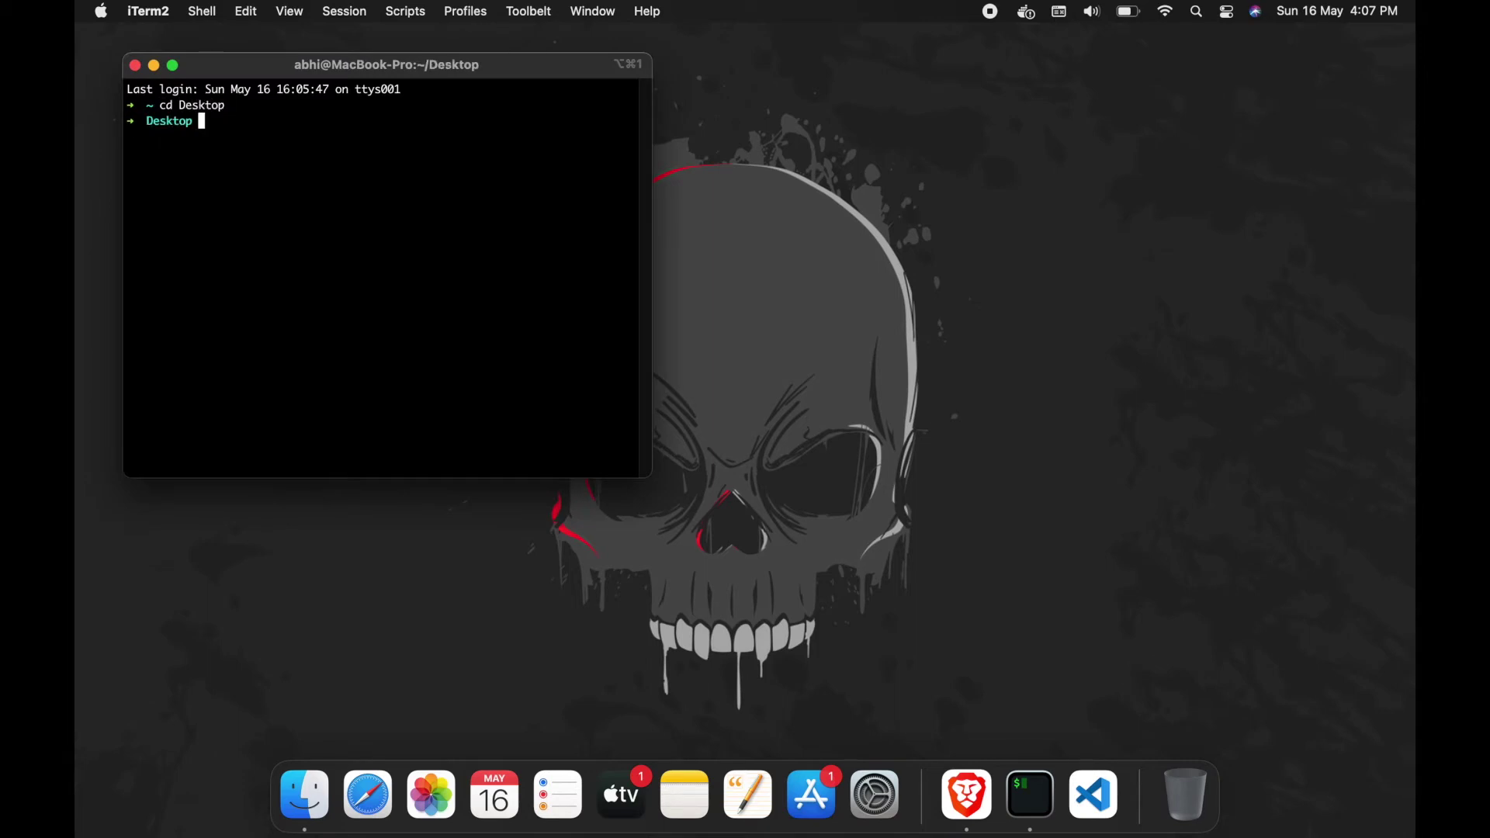
text(git clo)
text(ne)
key(super+v)
key(Return)
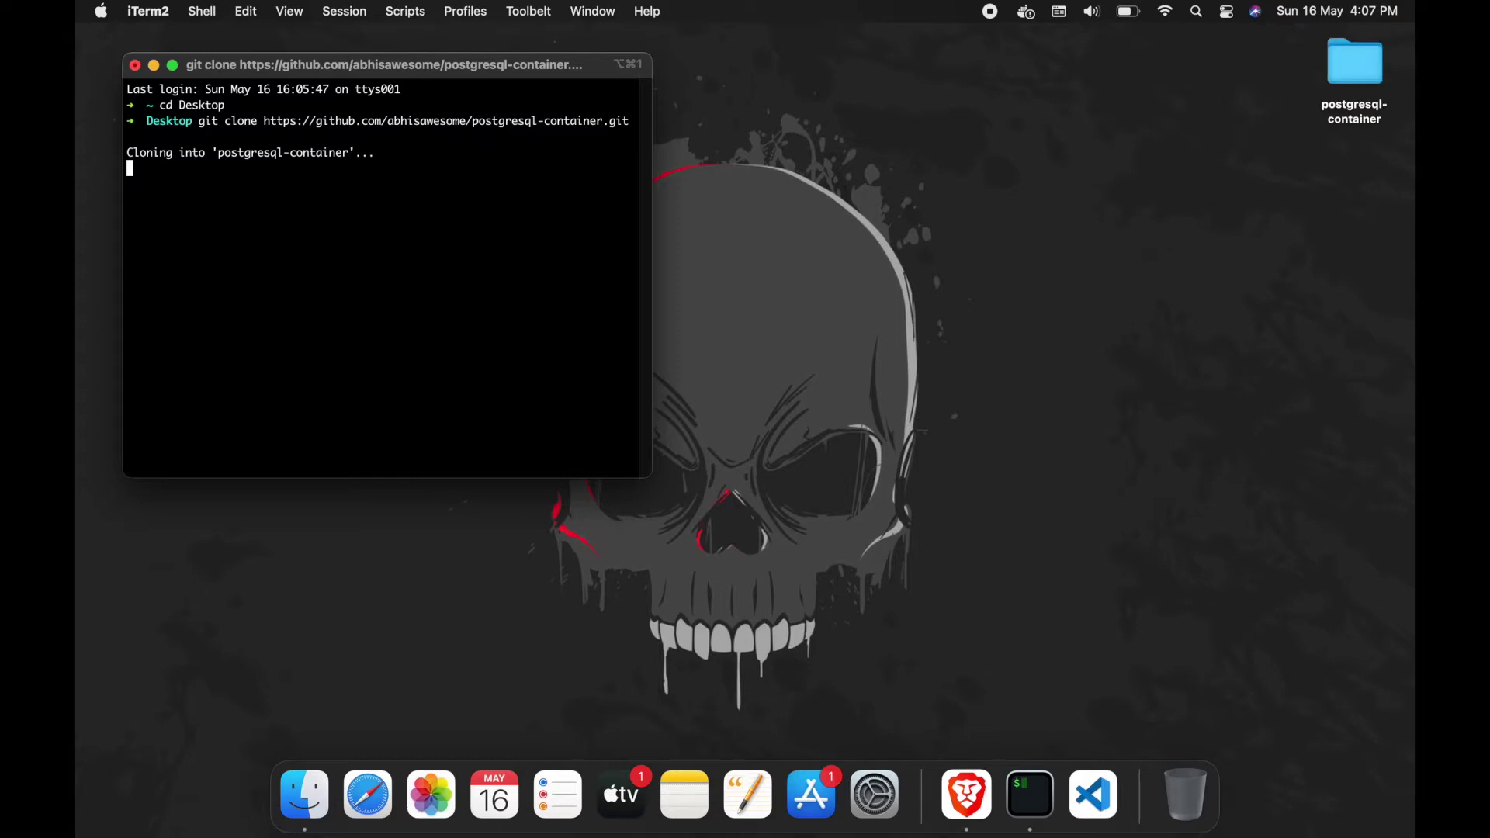
text(cd [PPID)
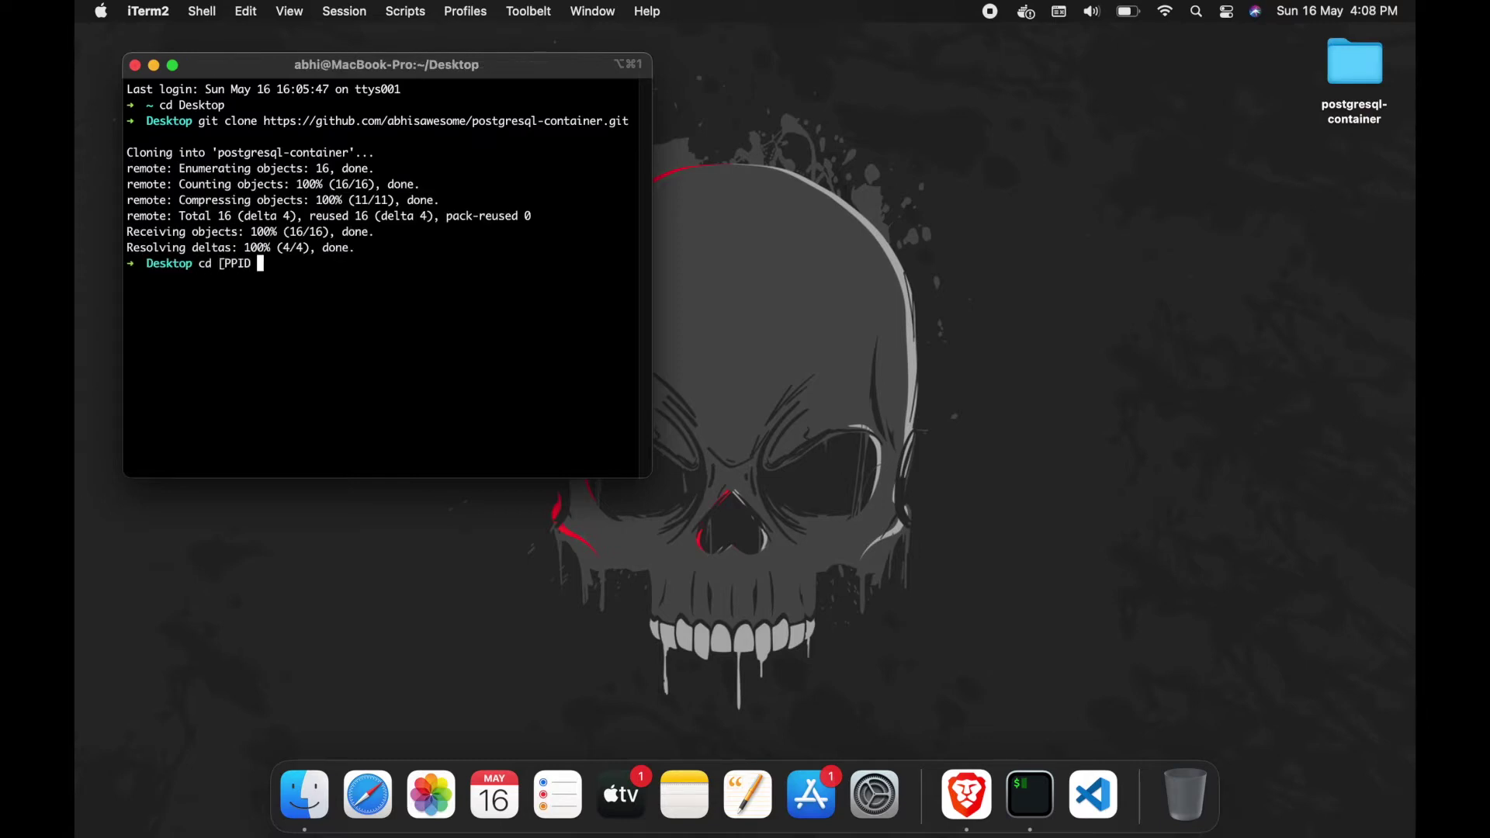
Enter the postgresql-container folder and open it in VS Code with 'code .'.
key(Return)
text(cd po)
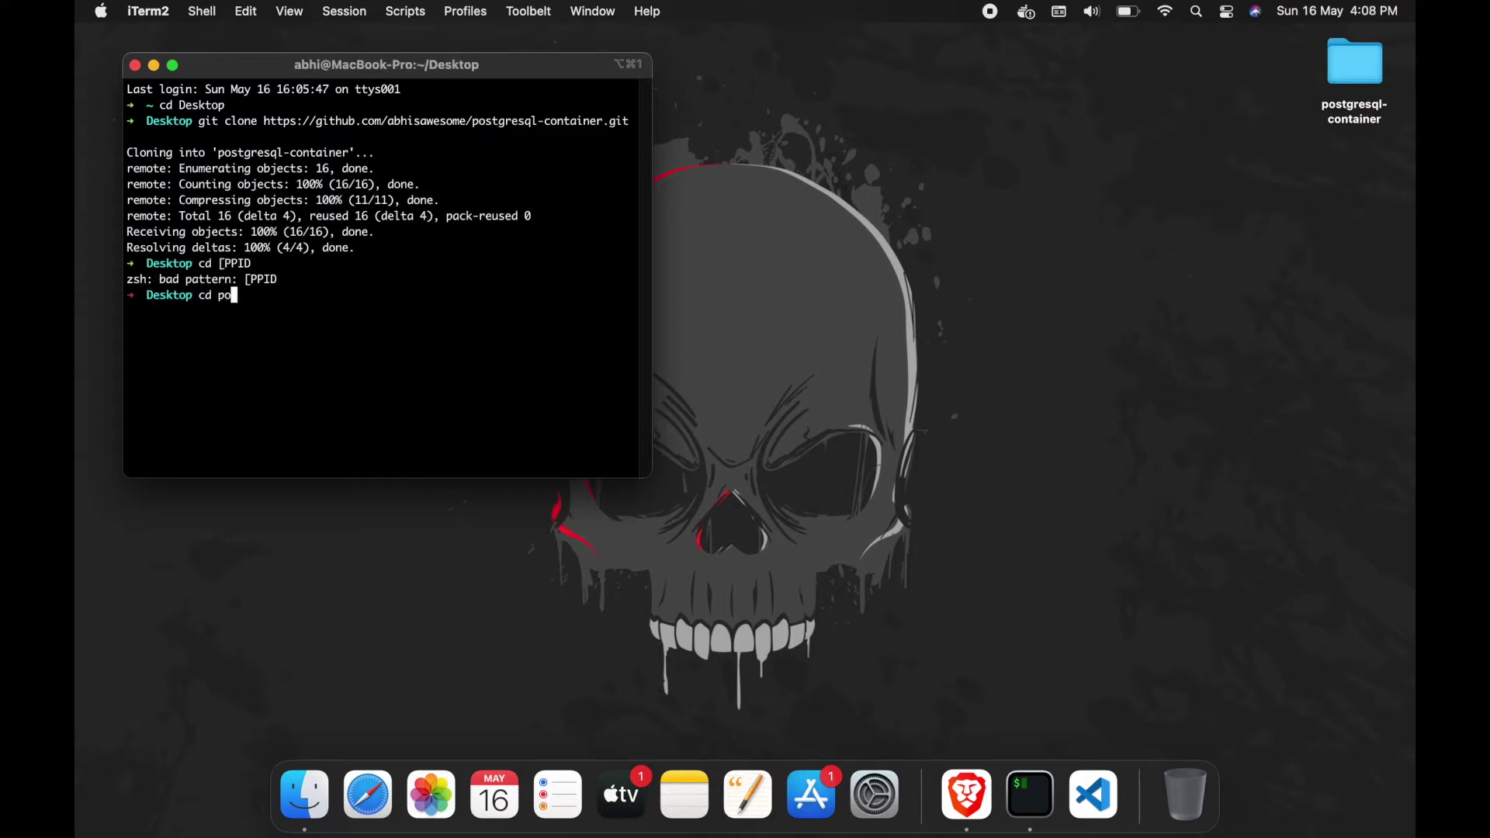
key(Tab)
key(Return)
text(code .)
key(Return)
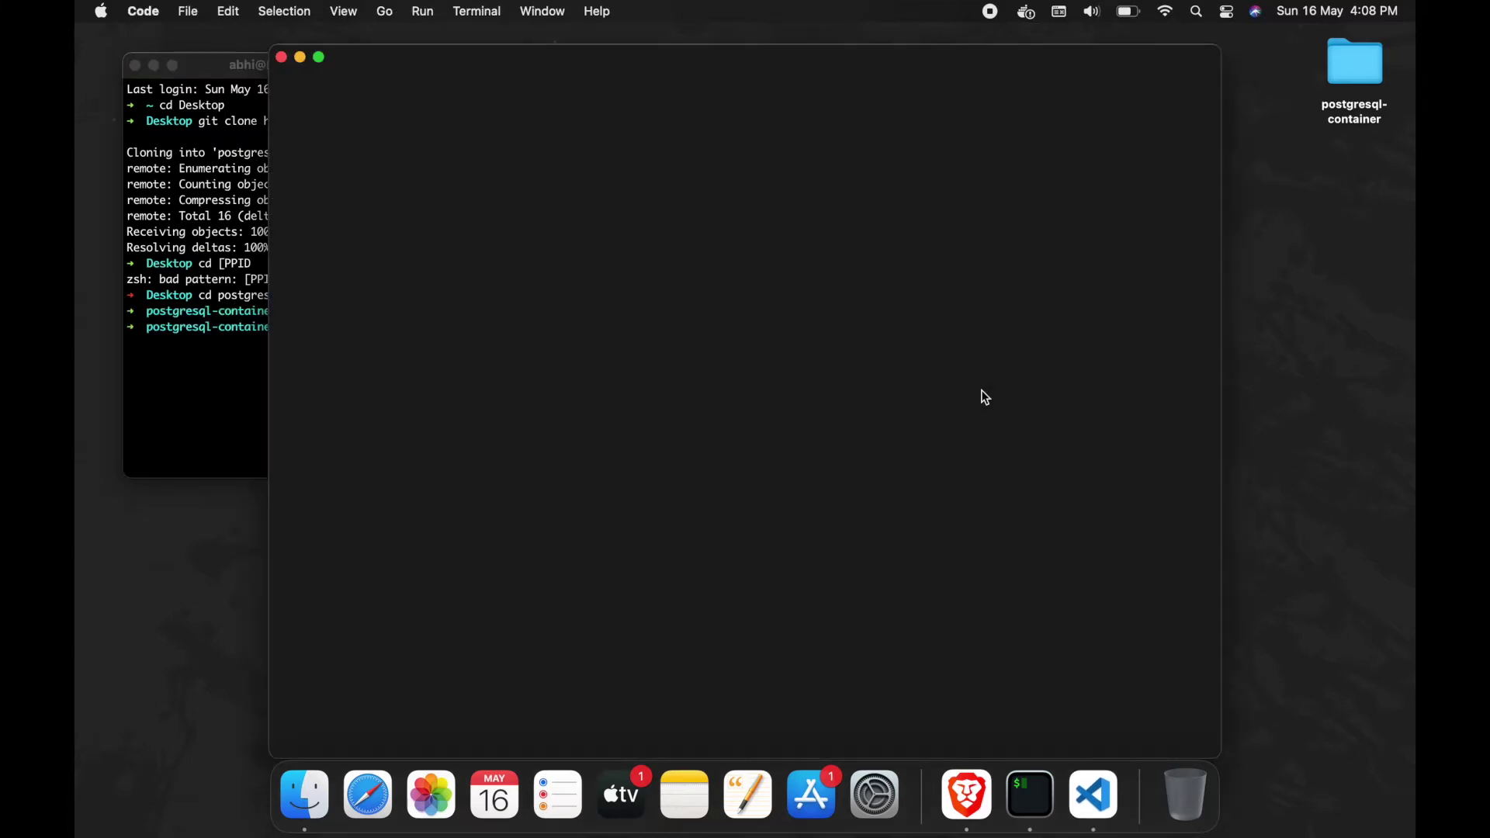
key(ctrl+Up)
Move VS Code into its own space and open docker-compose.yml.
drag(1067, 142, 949, 66)
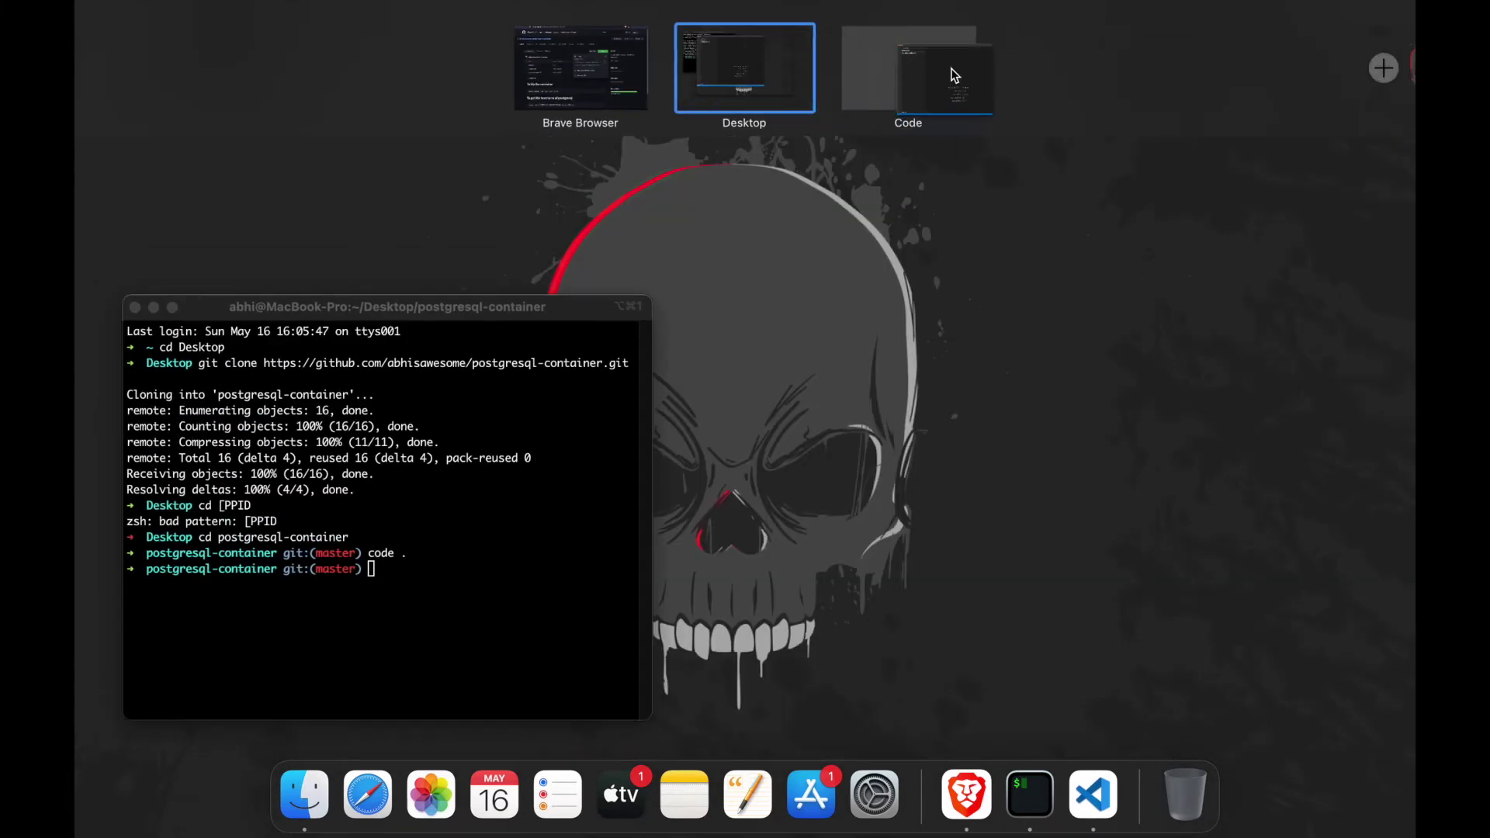
click(949, 71)
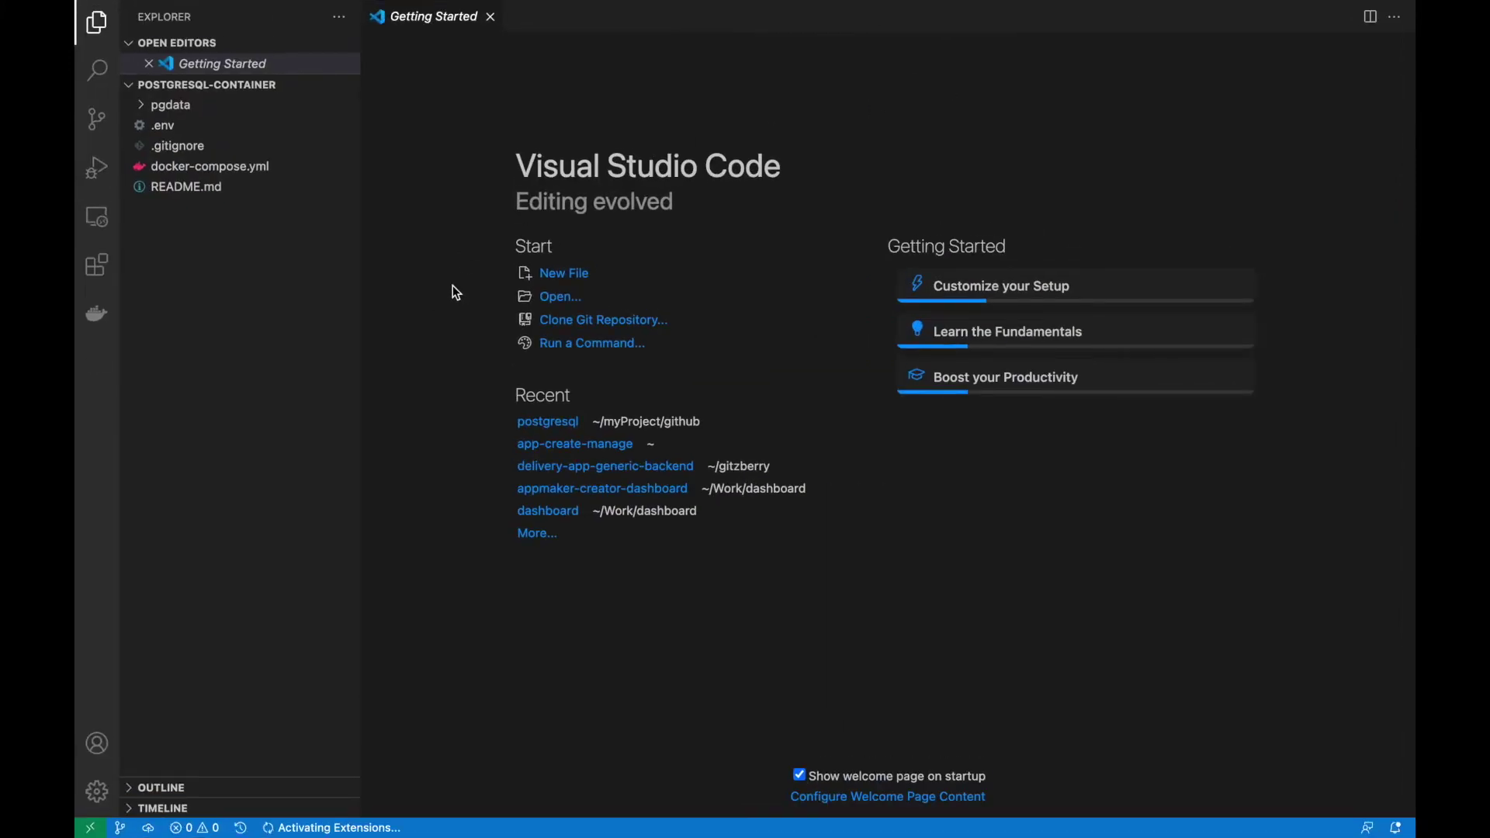
mouse_move(233, 117)
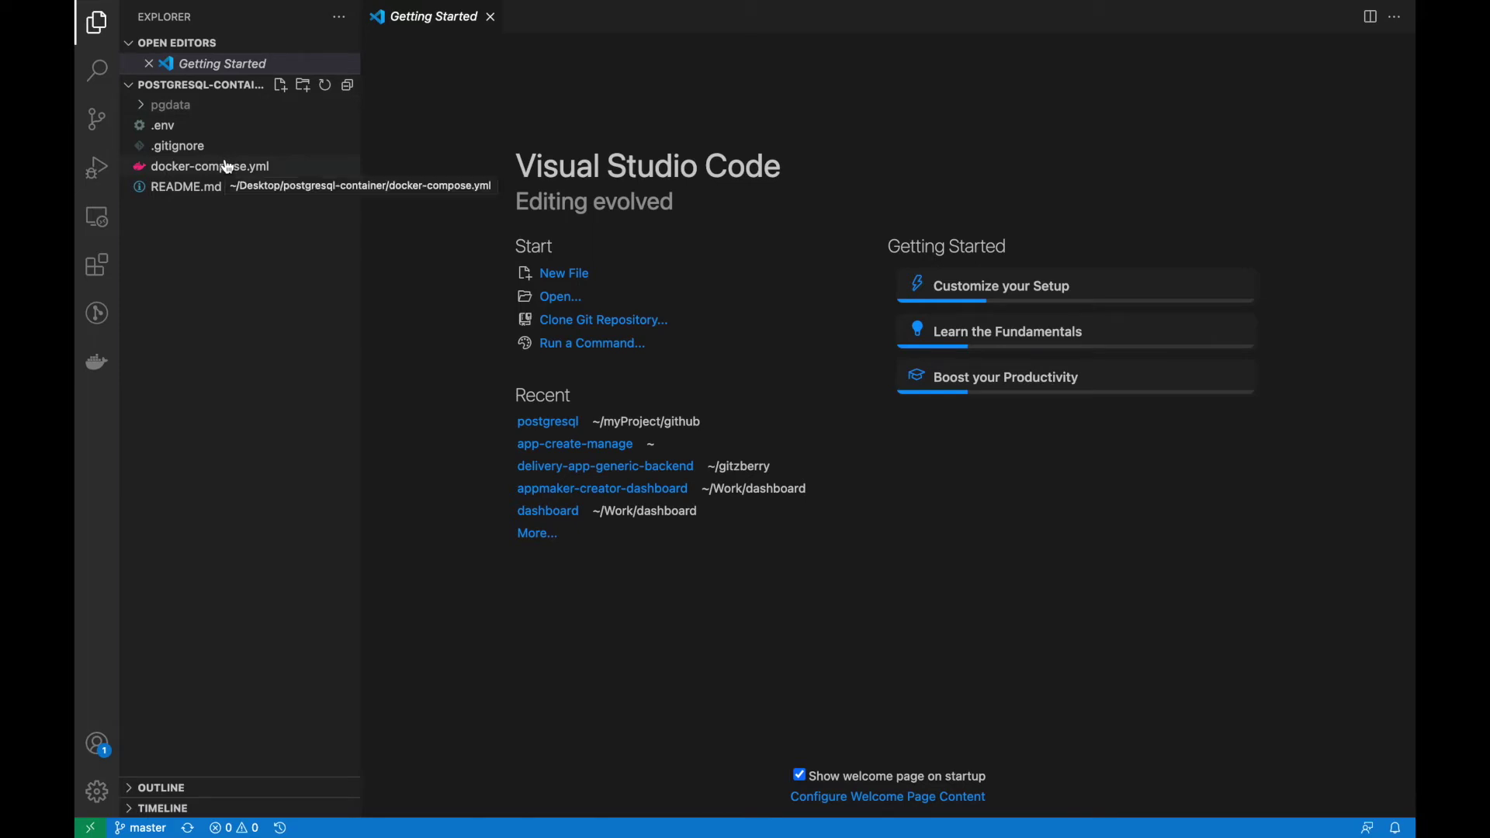
click(222, 167)
mouse_move(408, 138)
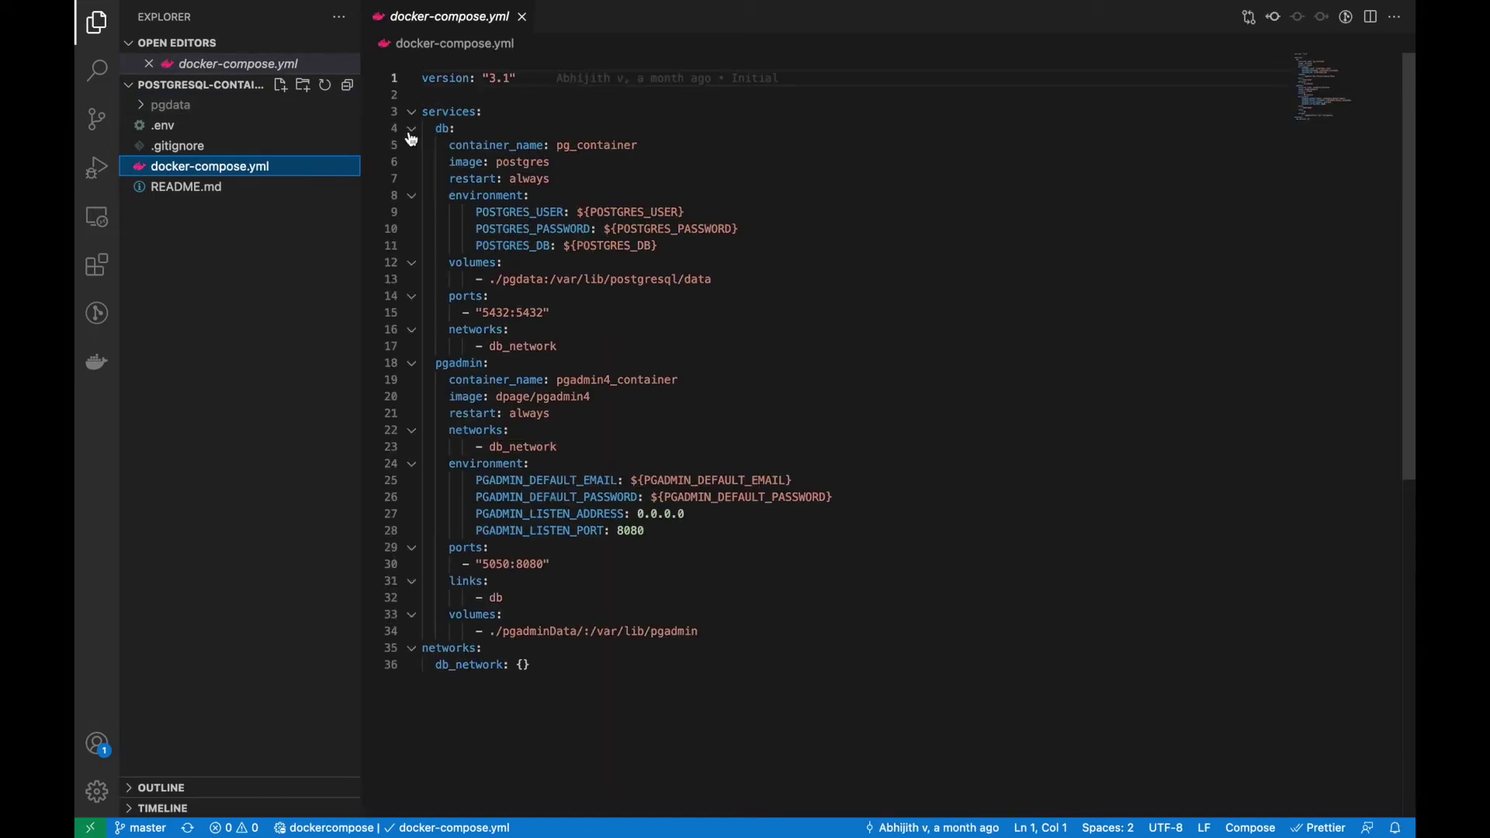
Inspect the db (postgres) and pgadmin (pgadmin4) service blocks by folding and highlighting them.
click(410, 130)
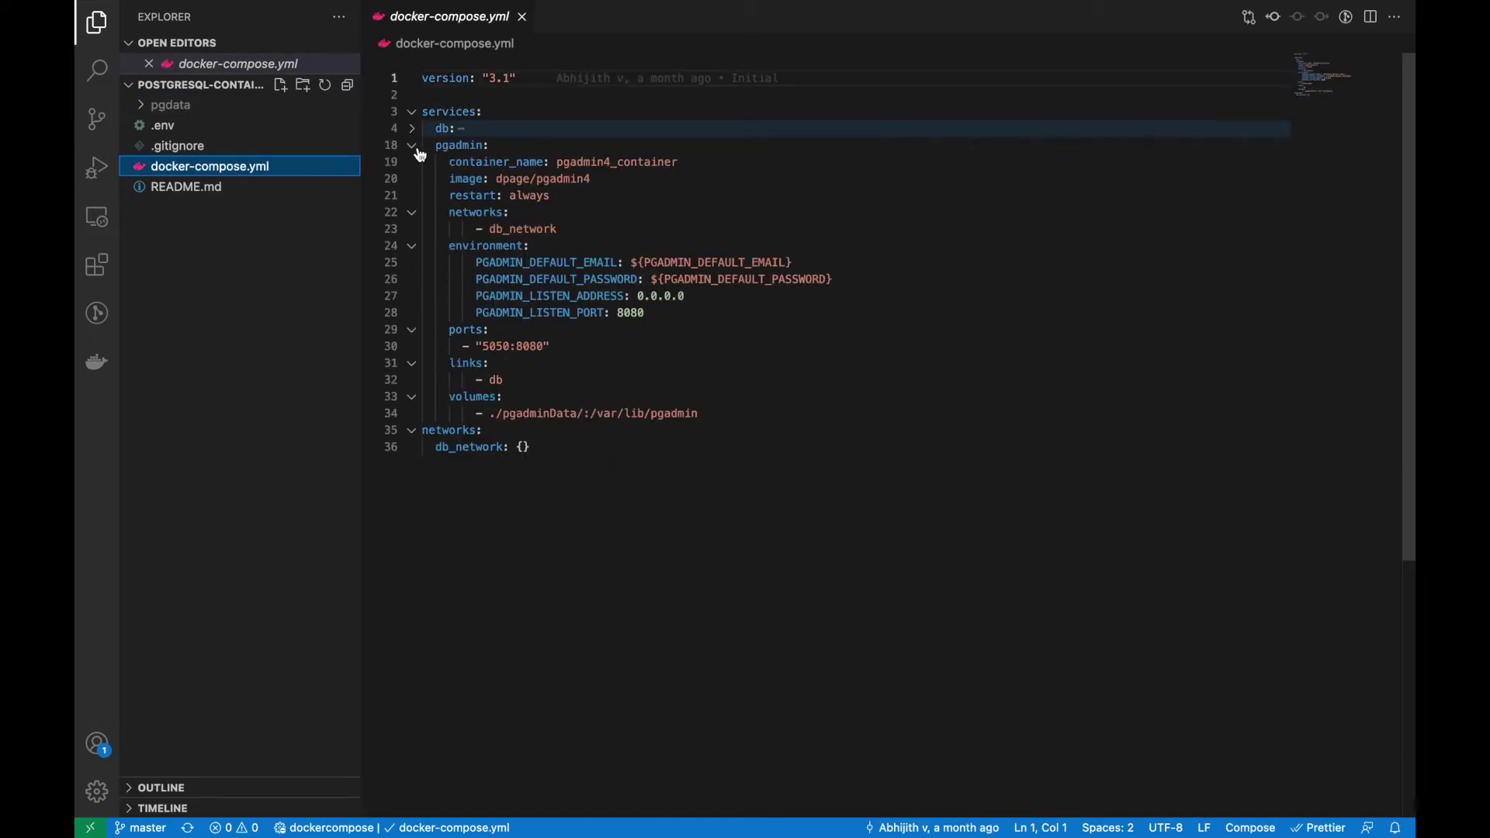
click(411, 145)
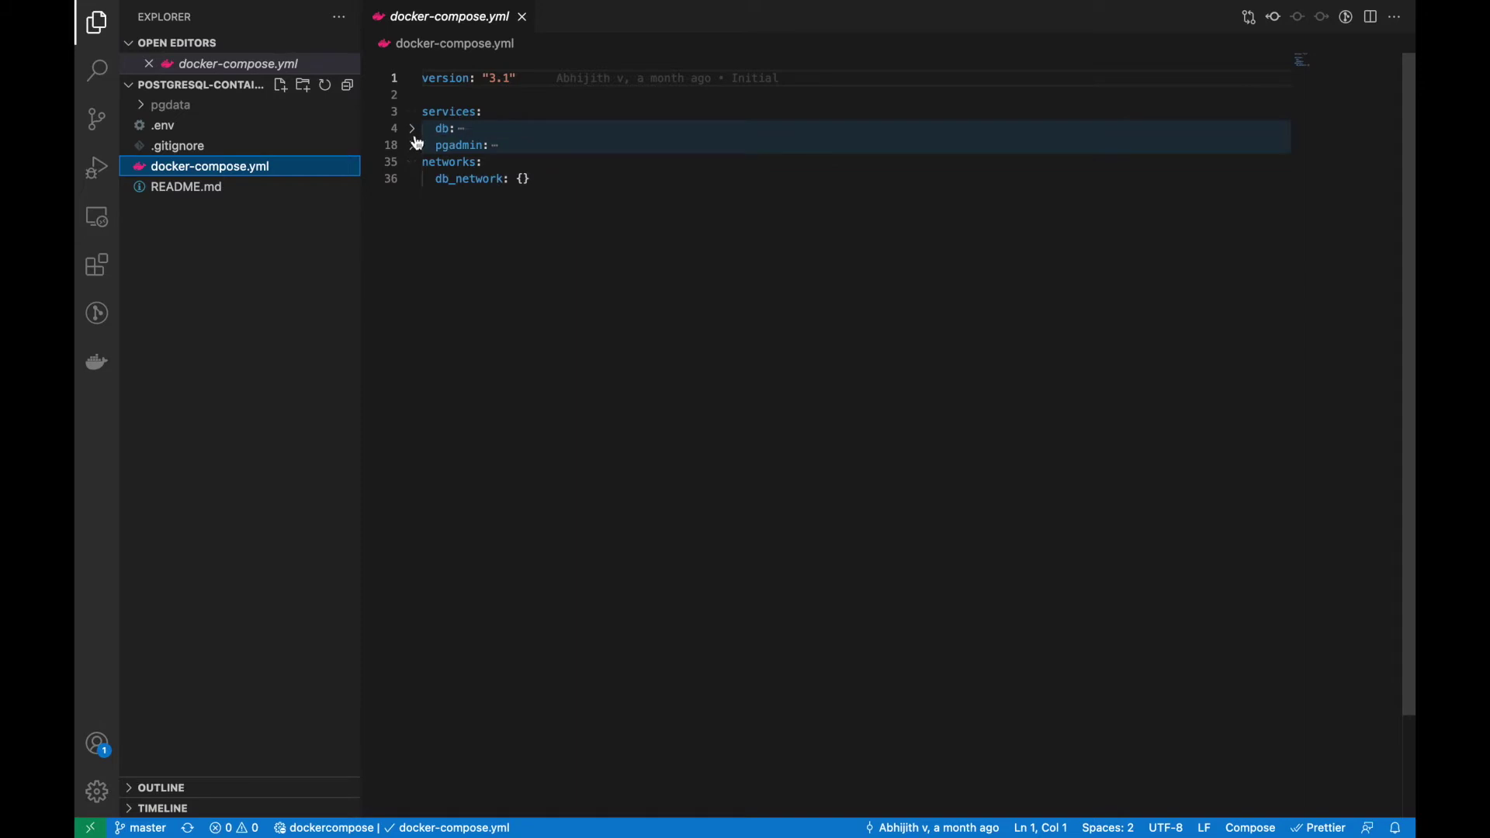
click(411, 130)
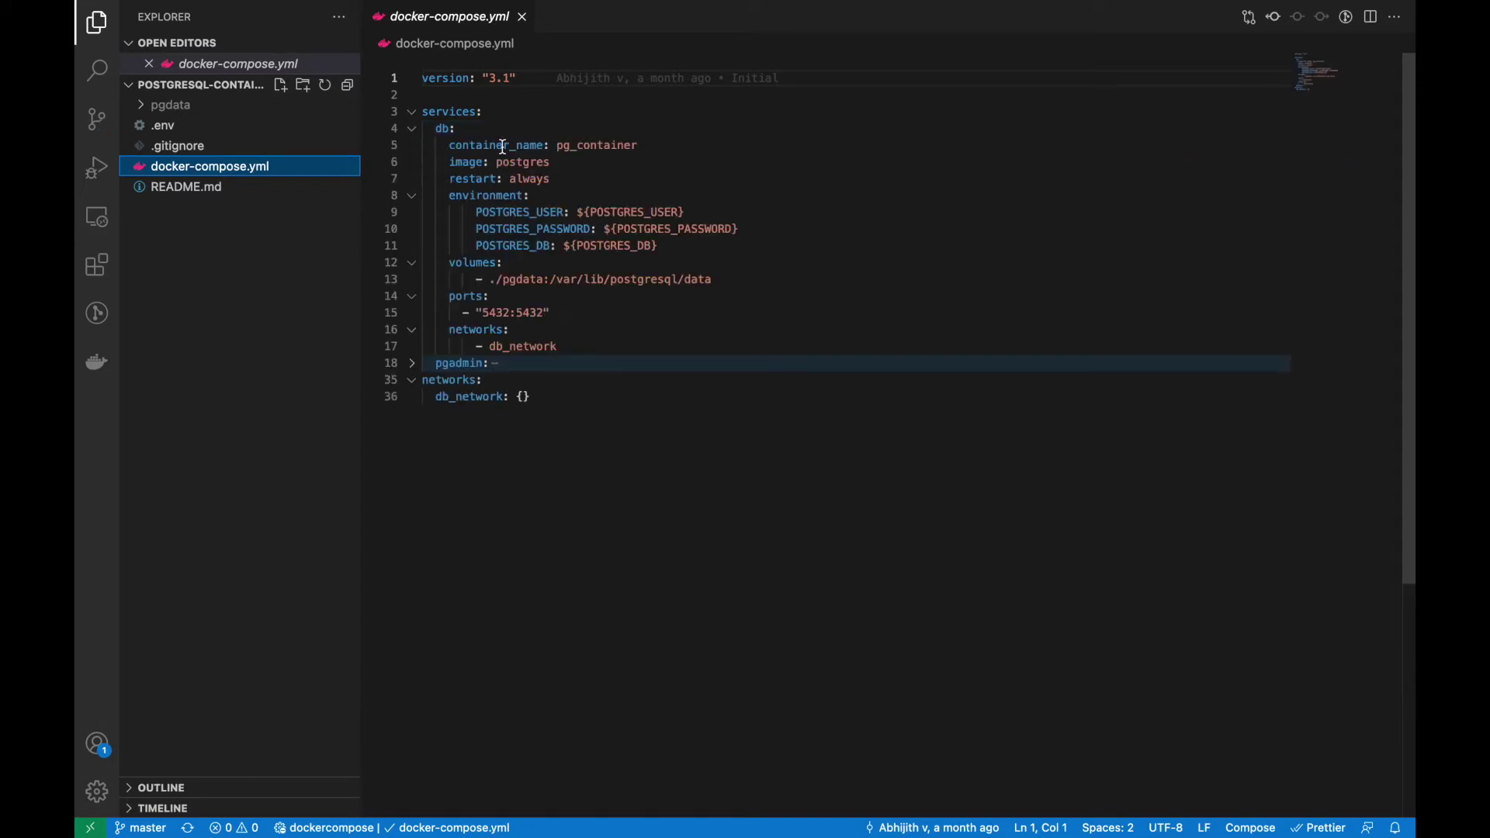
click(529, 162)
double_click(528, 162)
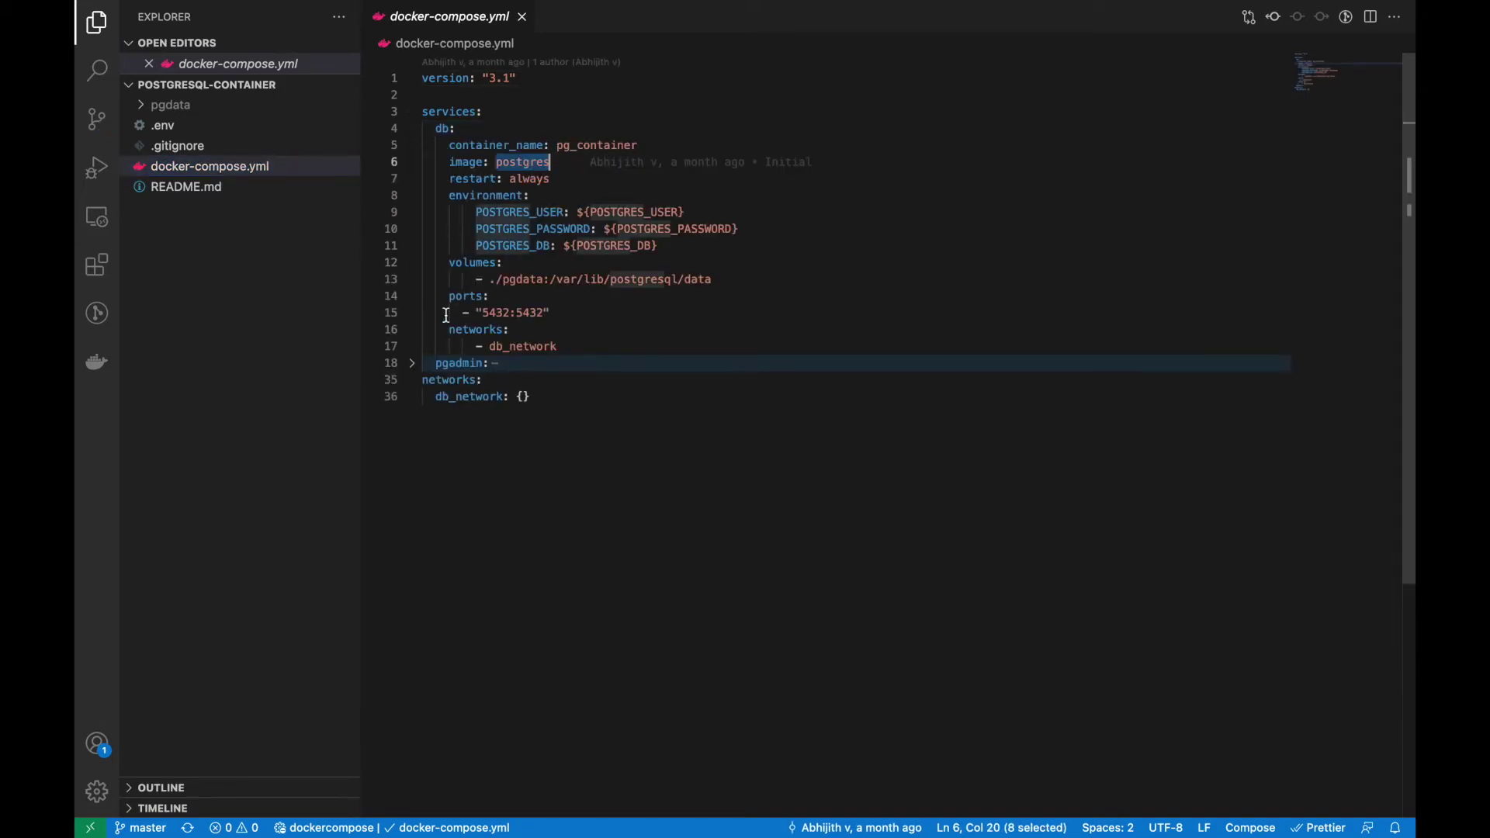
click(412, 362)
double_click(574, 392)
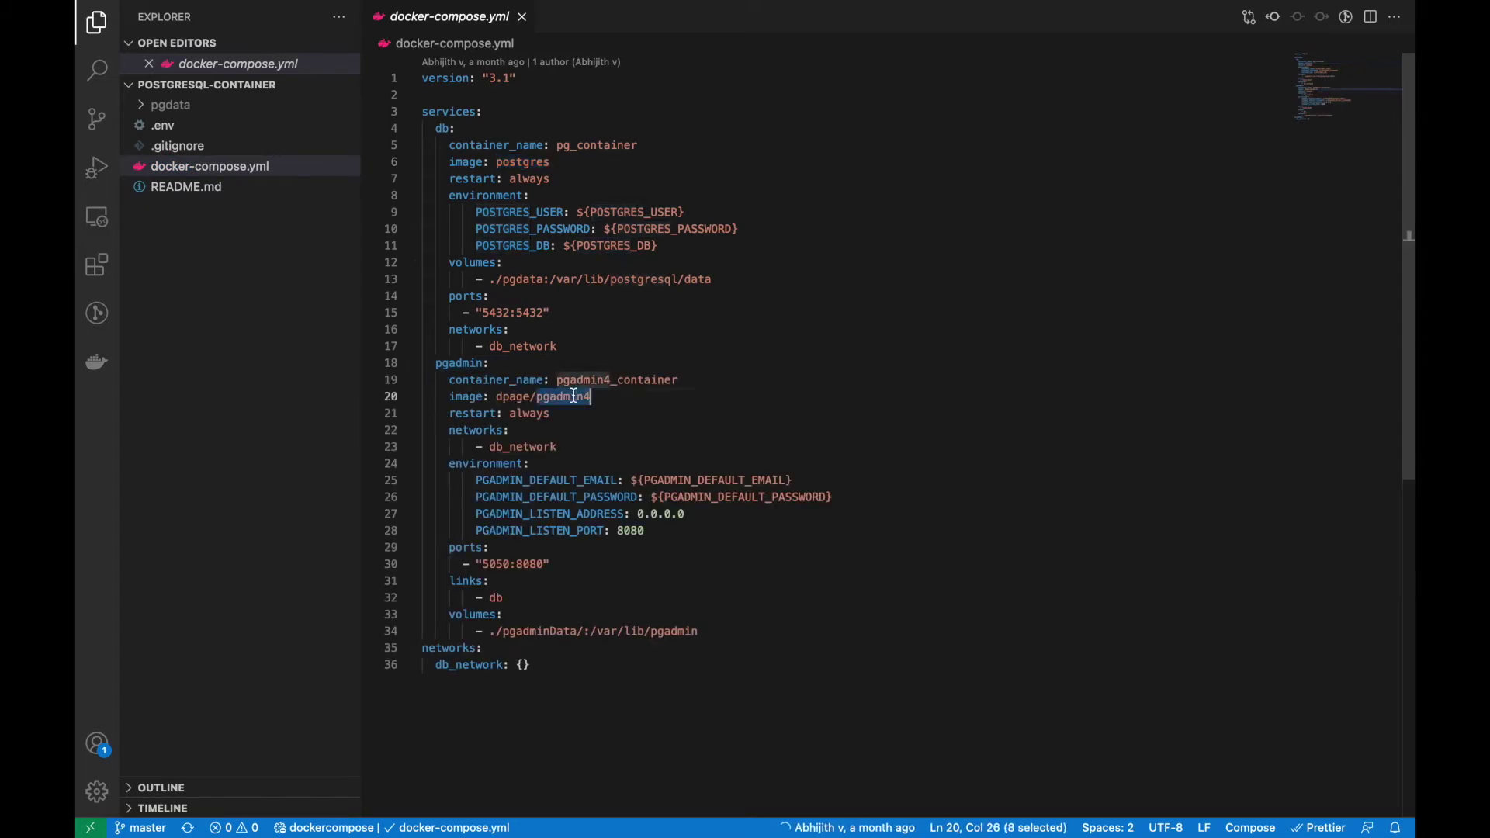
click(932, 446)
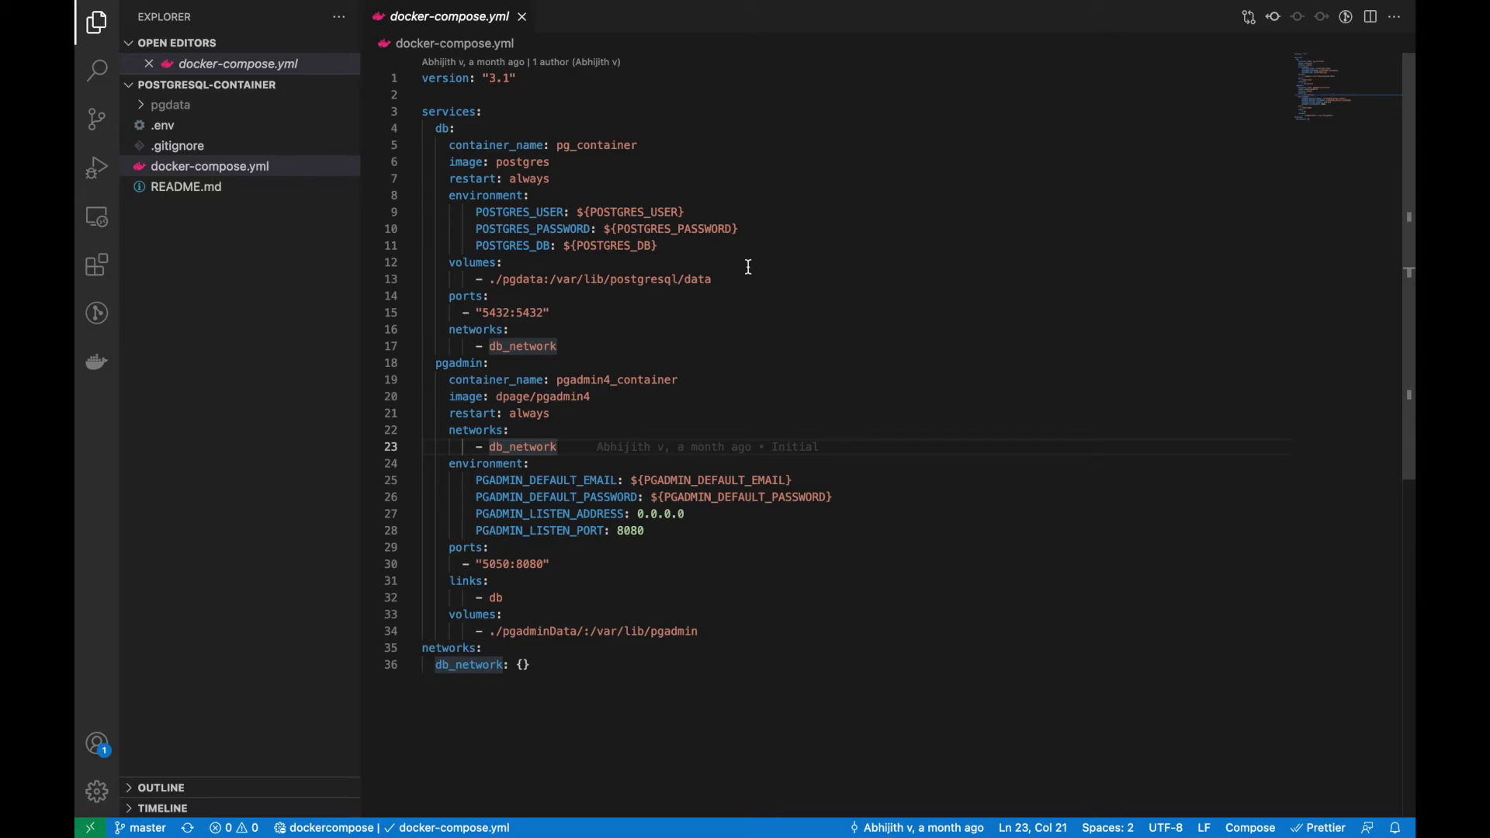
Review the five credential lines in the .env file.
click(169, 129)
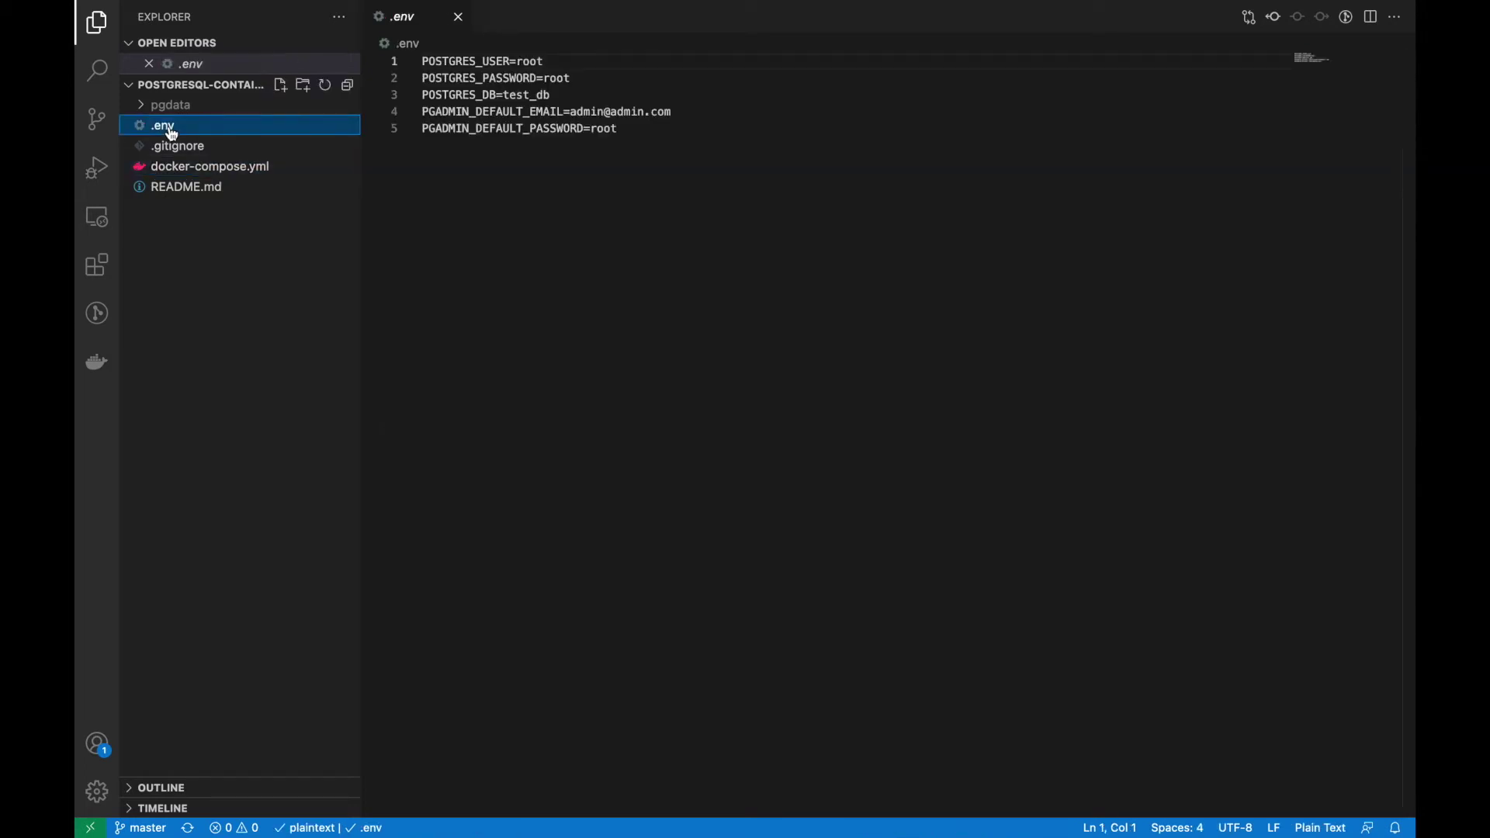
click(615, 230)
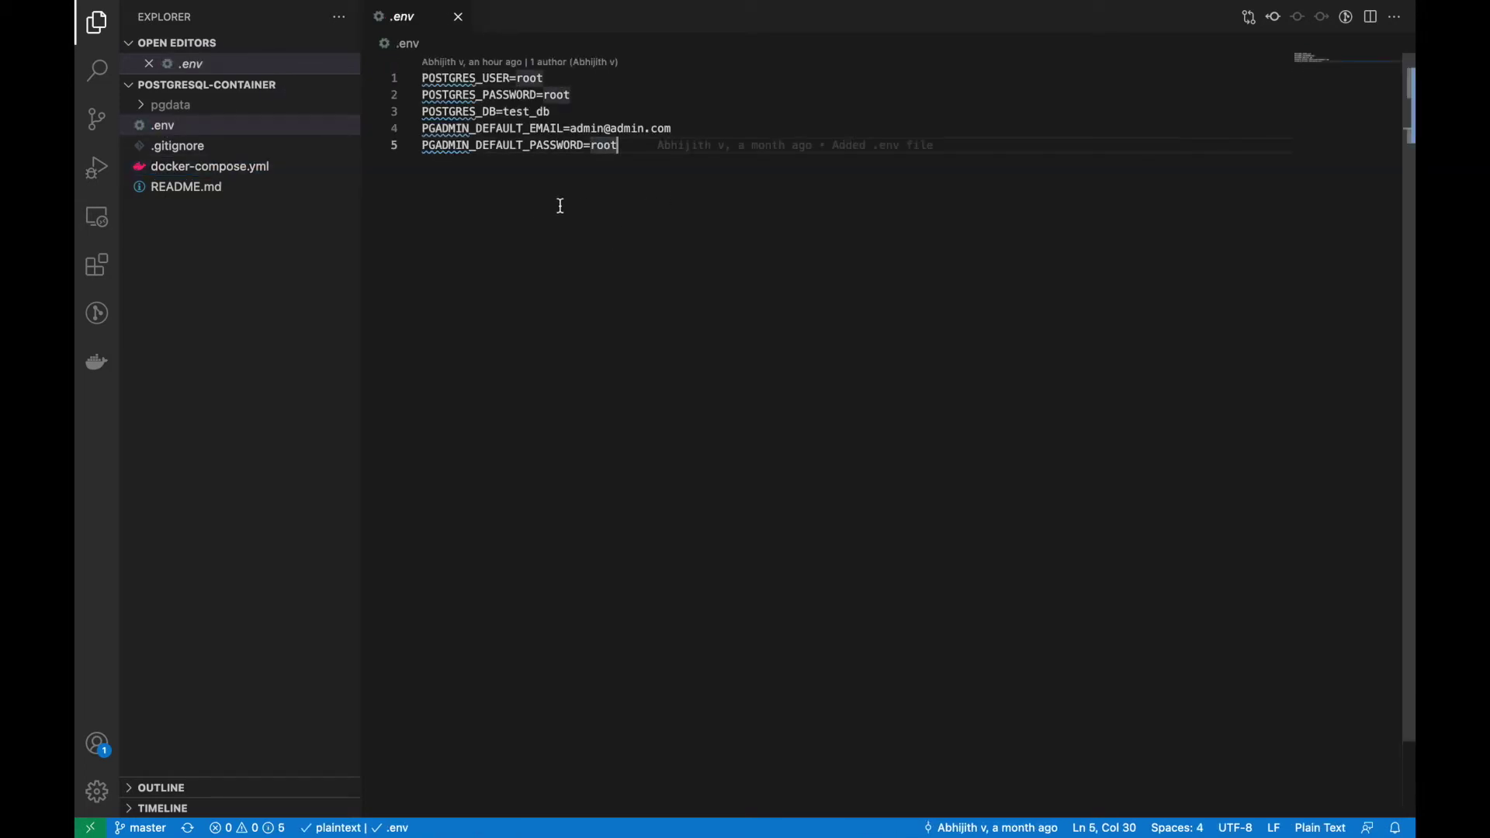
drag(559, 207, 426, 82)
click(846, 226)
Copy the README's 'docker-compose --env-file ./.env up -d' command into iTerm2.
click(193, 188)
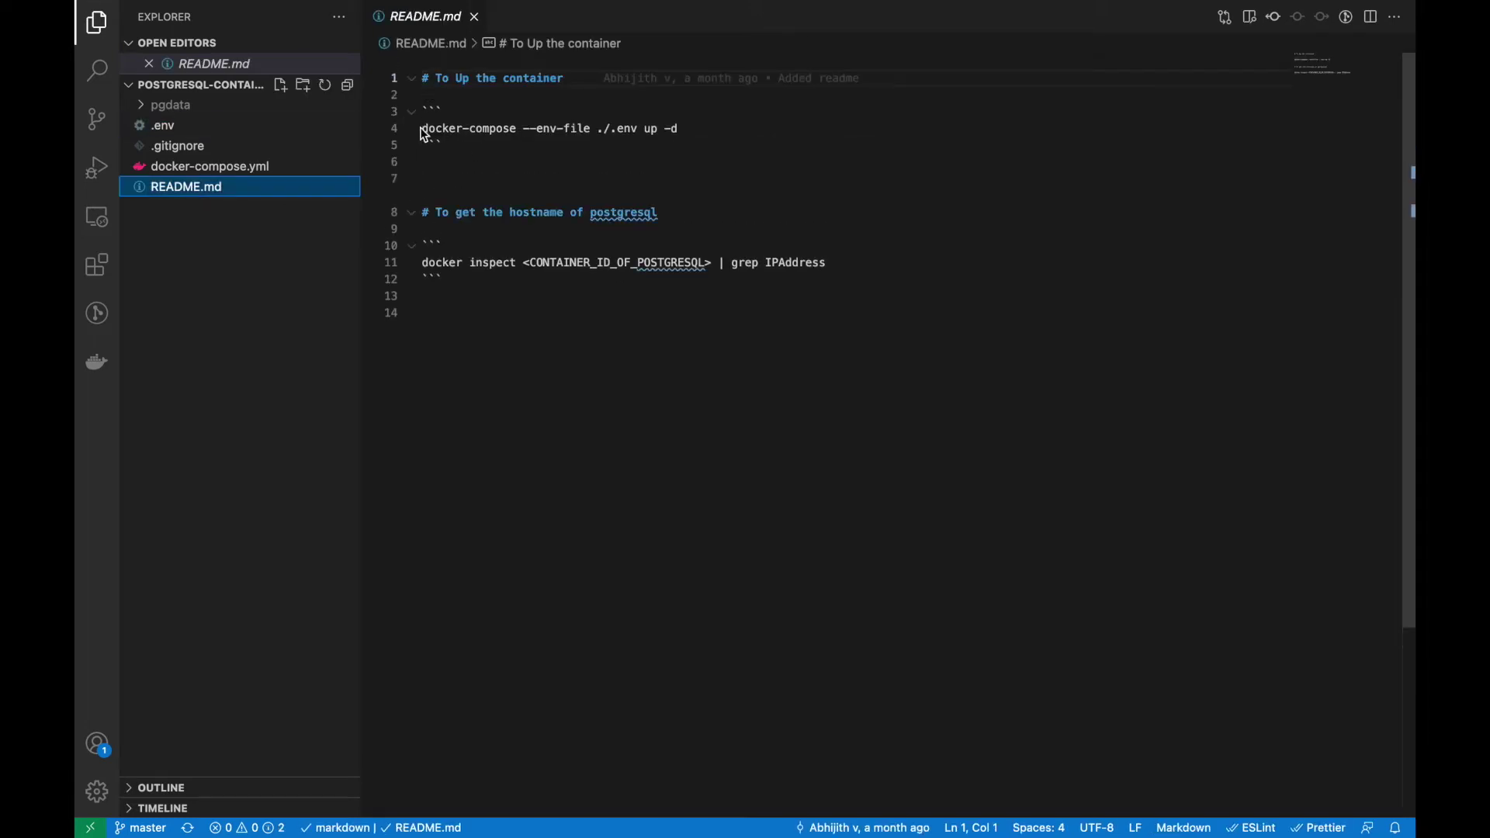
drag(422, 131, 678, 128)
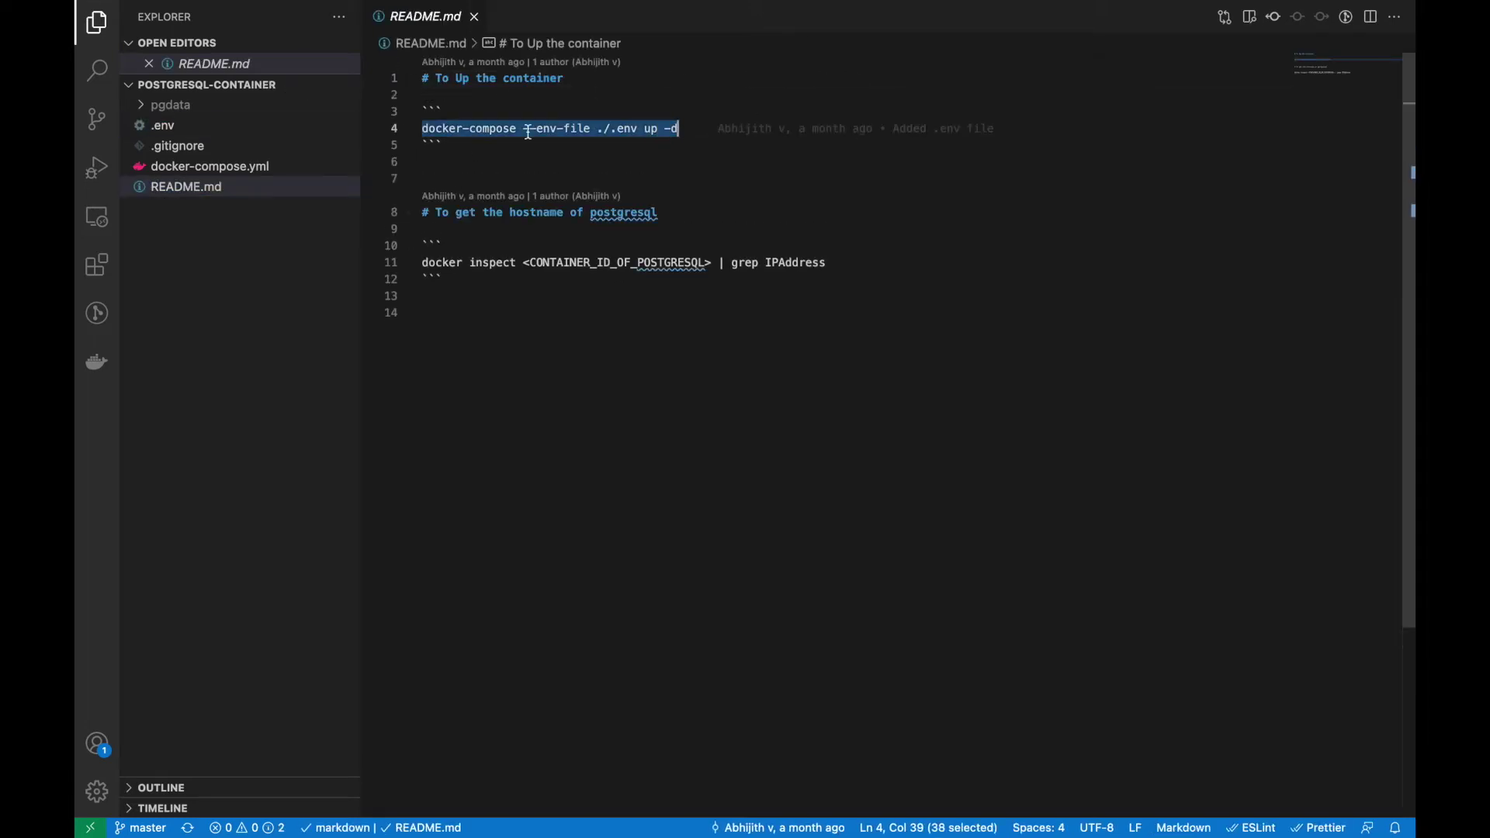
key(super+Tab)
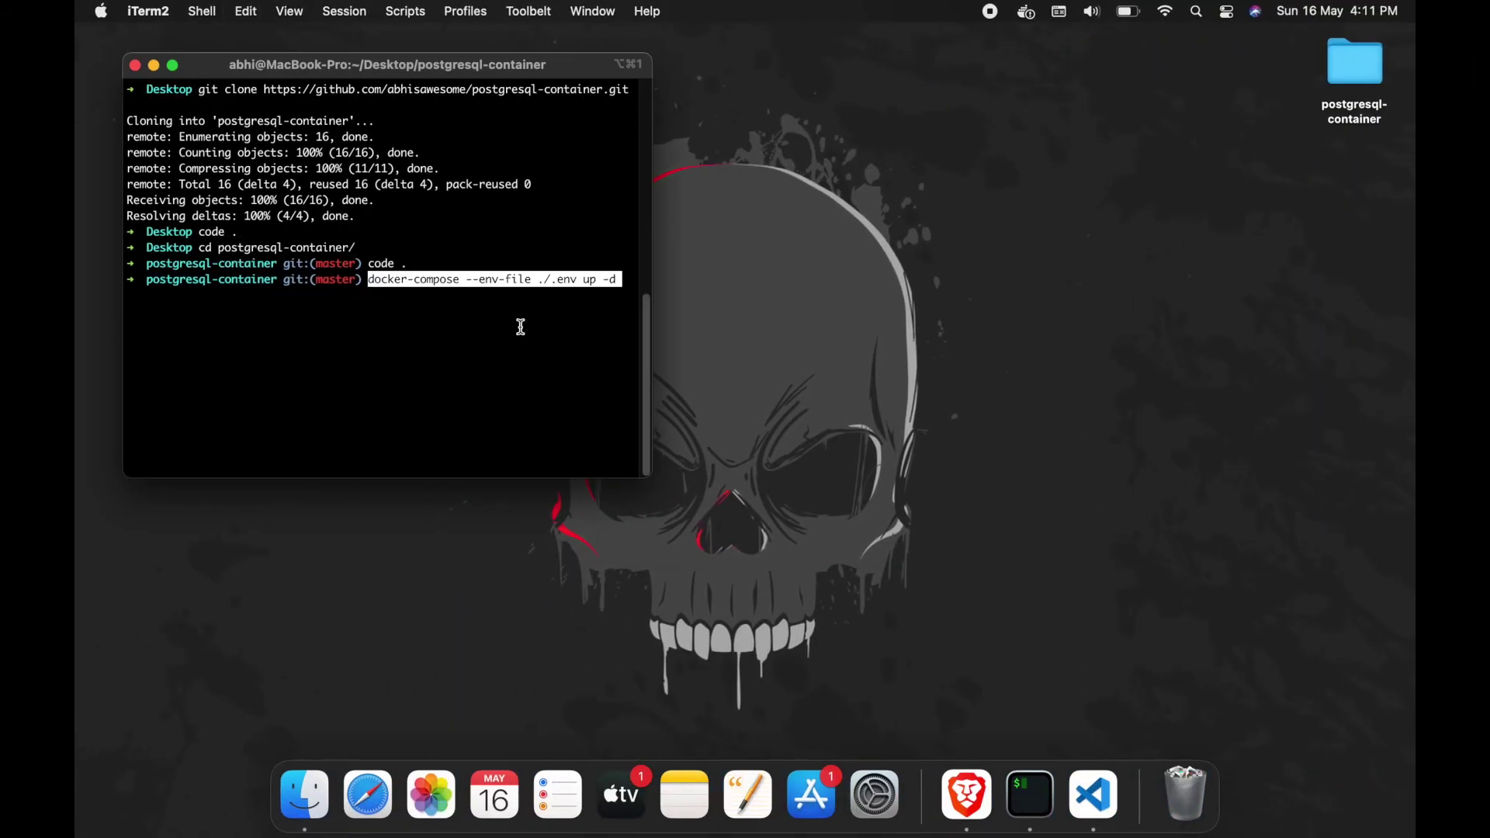
Start the containers with docker-compose up and list them with docker ps.
key(Return)
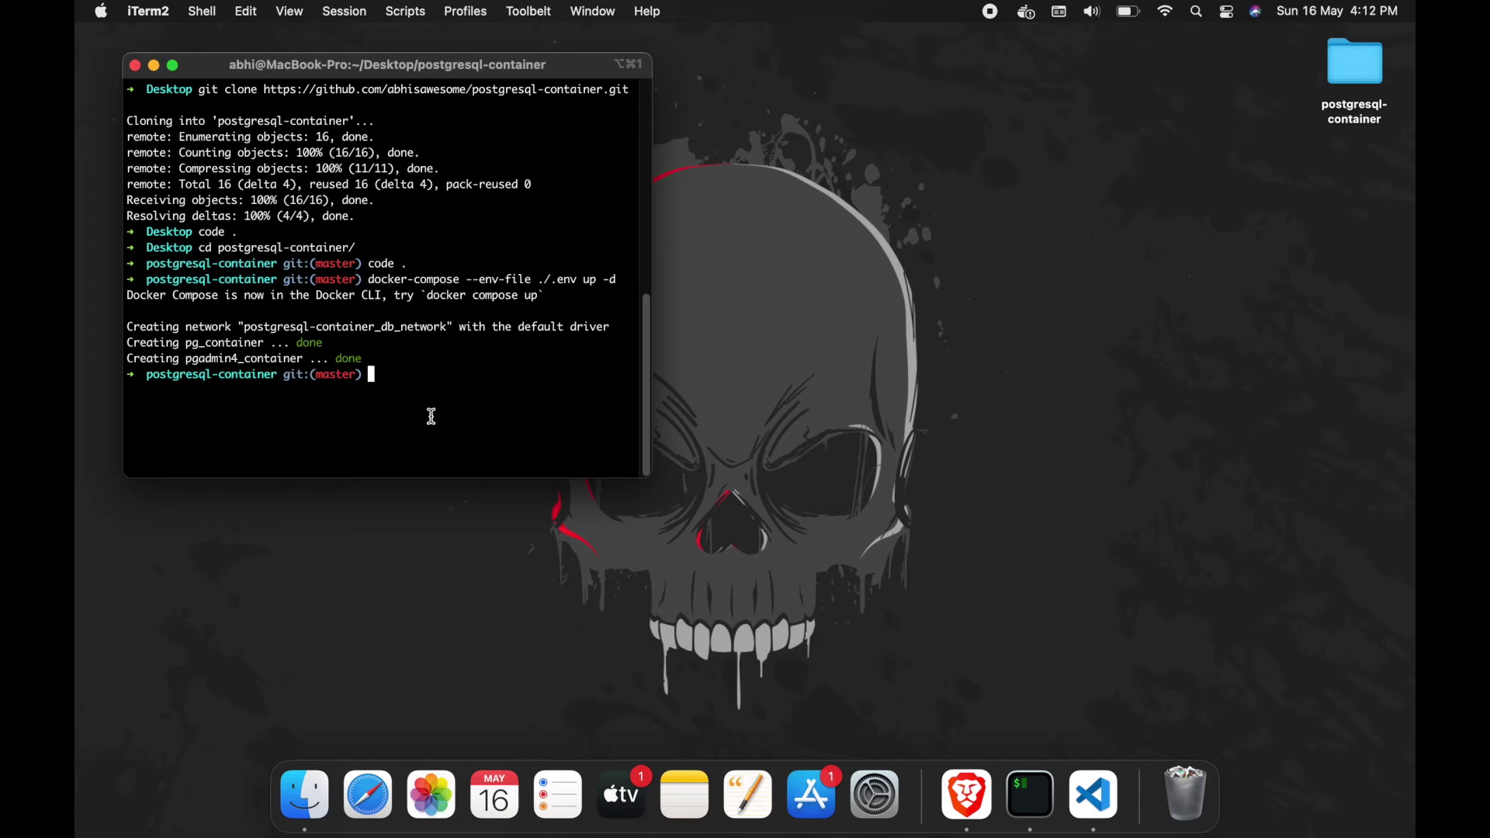
text(docker ps)
key(Return)
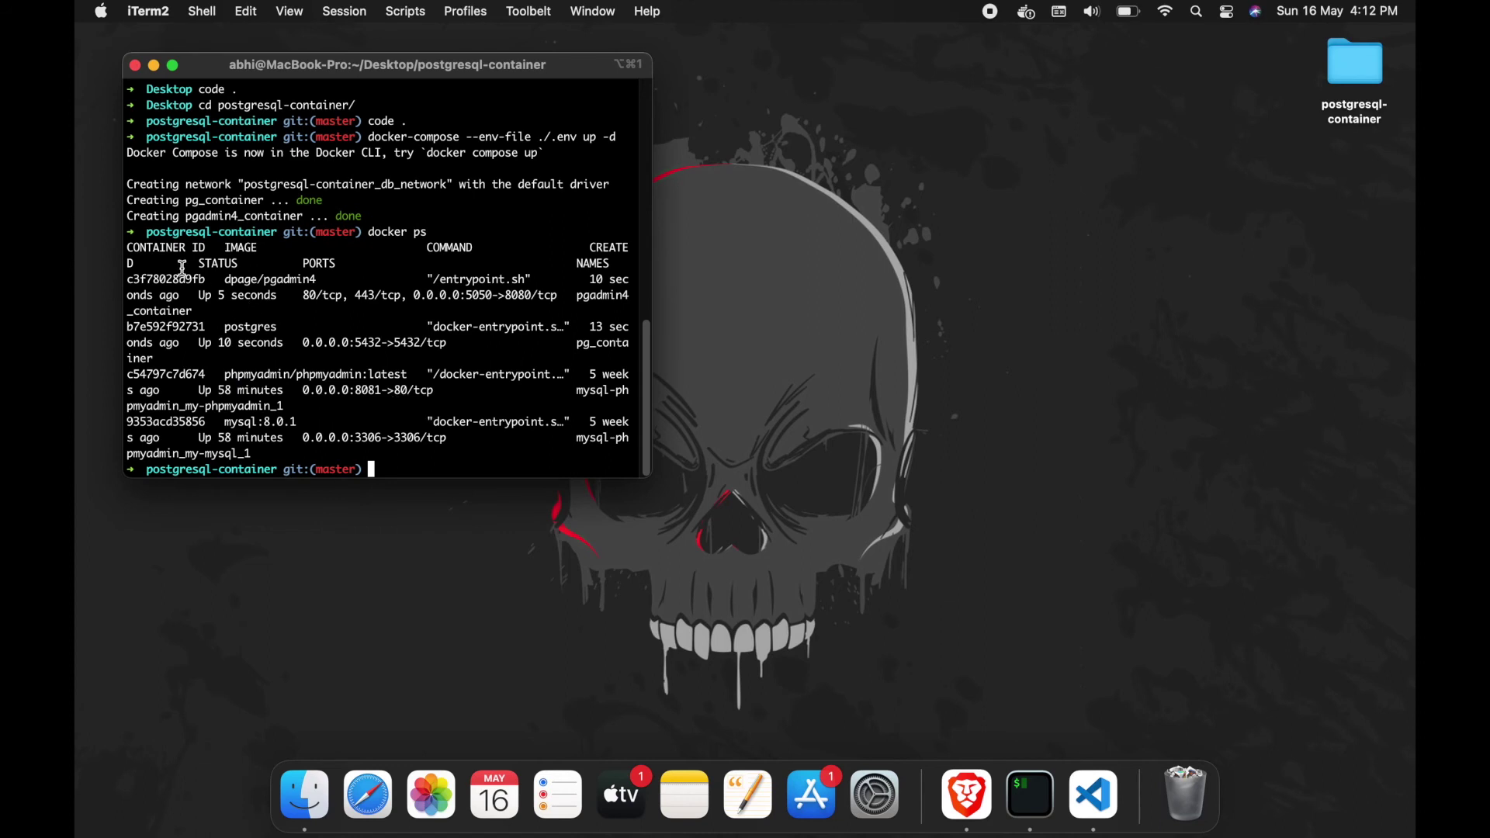
double_click(288, 280)
click(259, 326)
Copy pgAdmin's published address 0.0.0.0:5050 from the docker ps ports column.
double_click(259, 326)
click(468, 295)
drag(413, 295, 494, 295)
key(super+c)
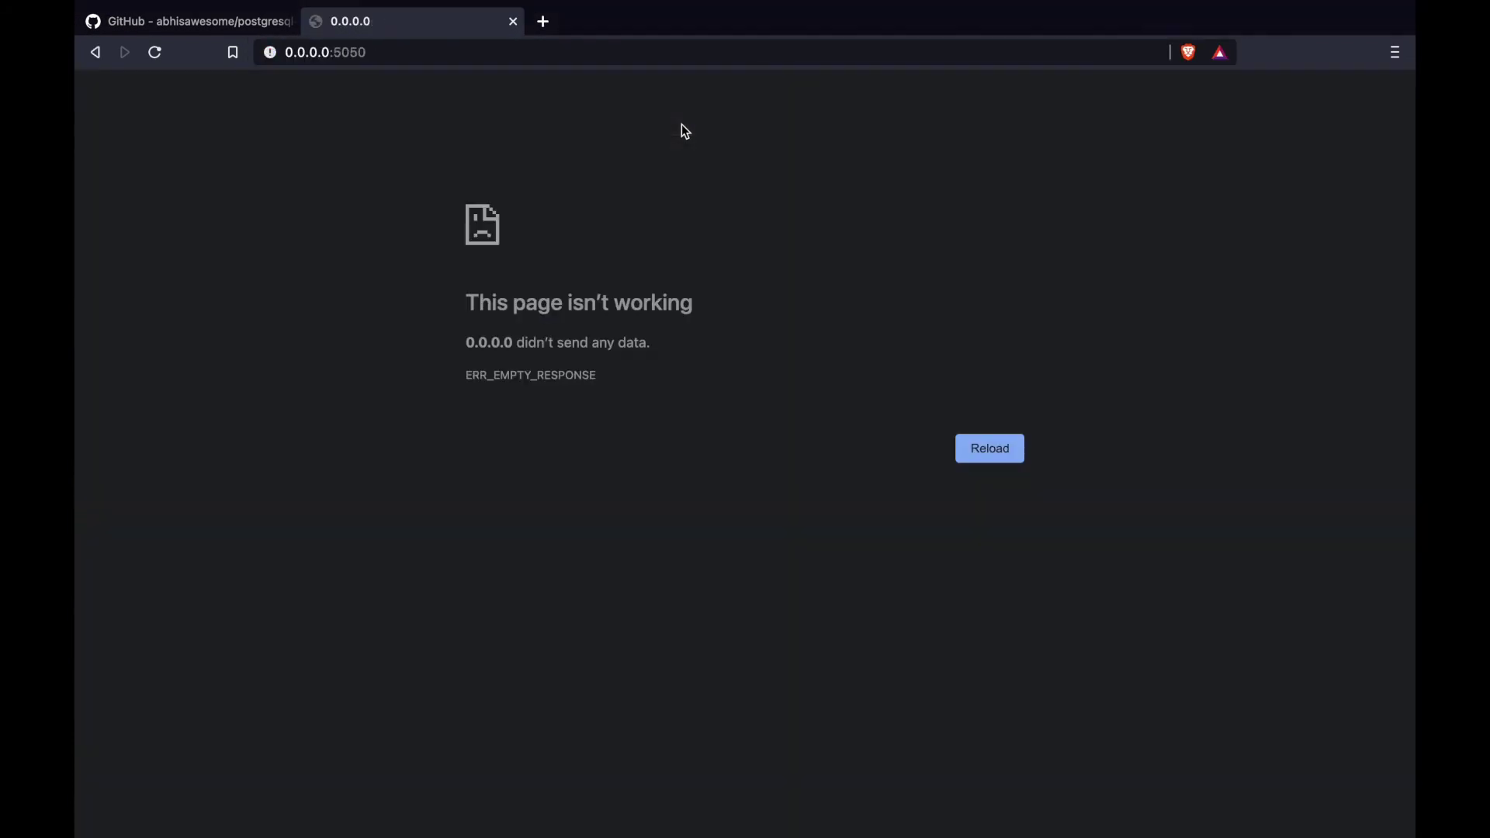
Load 0.0.0.0:5050 in a new Brave tab and reload to reach the pgAdmin login.
click(445, 59)
key(Return)
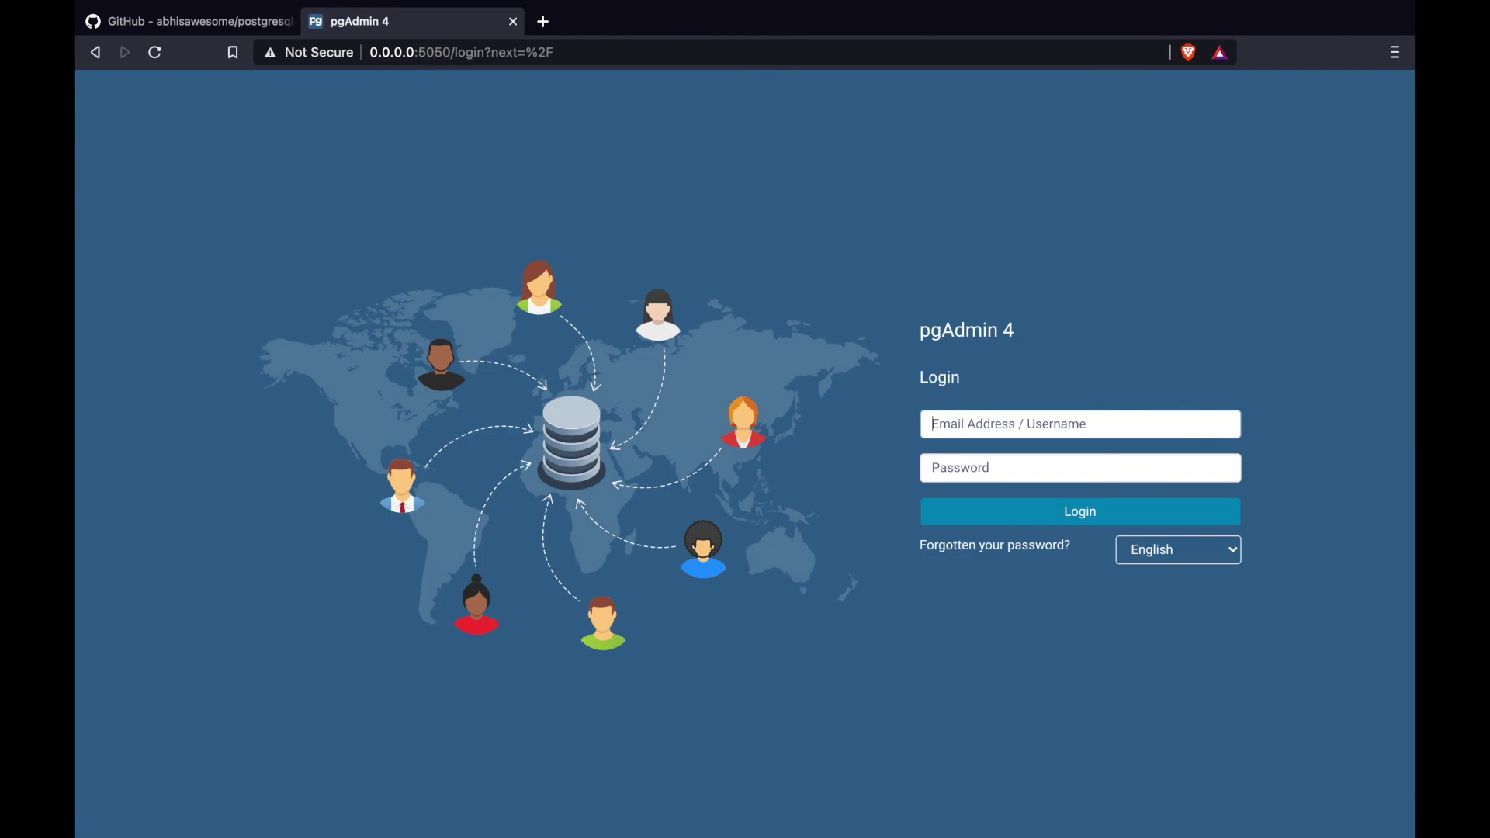
text(admin@admin)
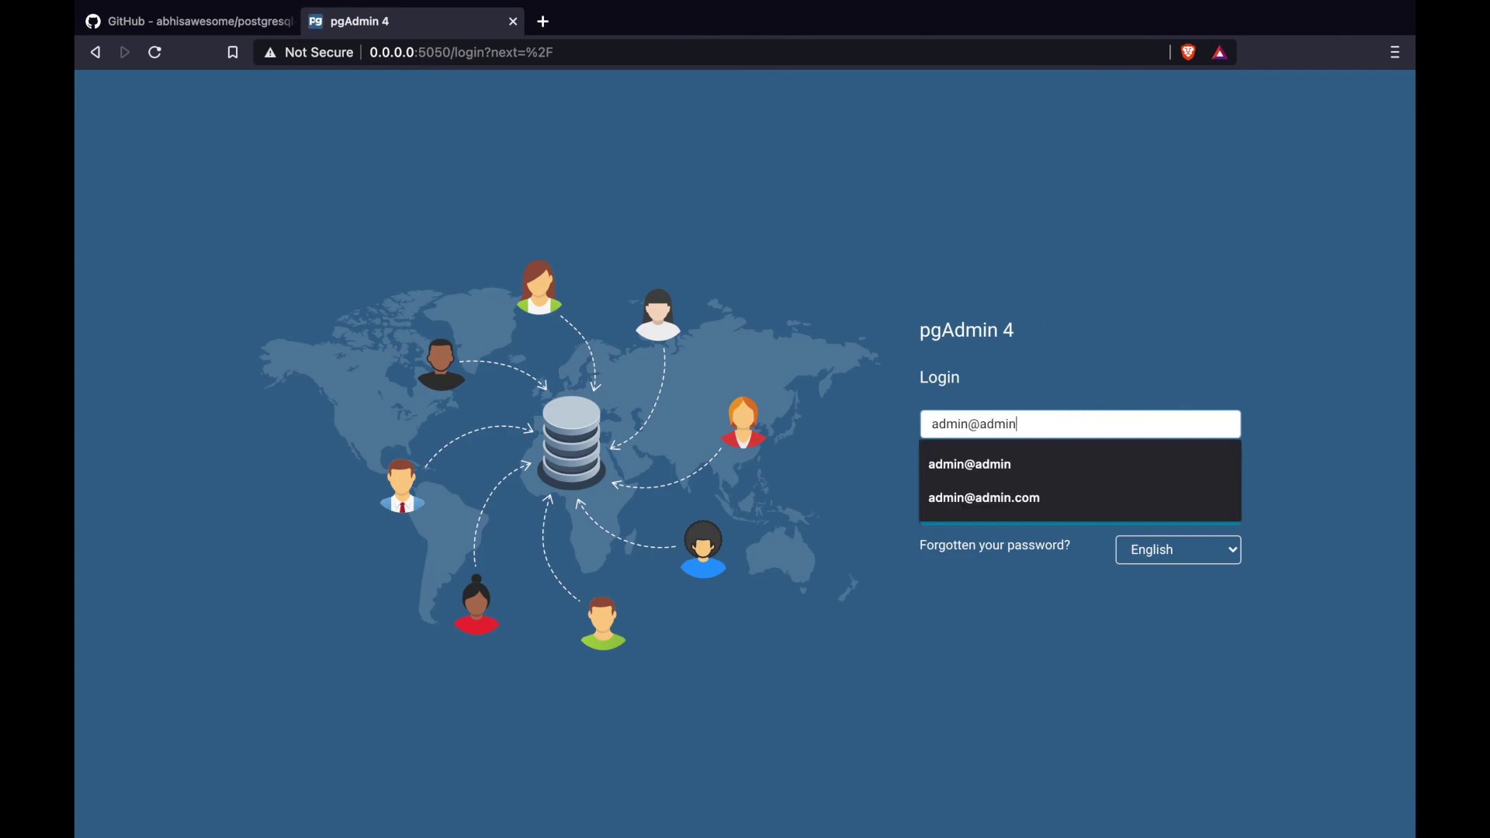
text(.com)
Log into pgAdmin 4 with the suggested admin email and dismiss the version notice.
key(Tab)
text(a)
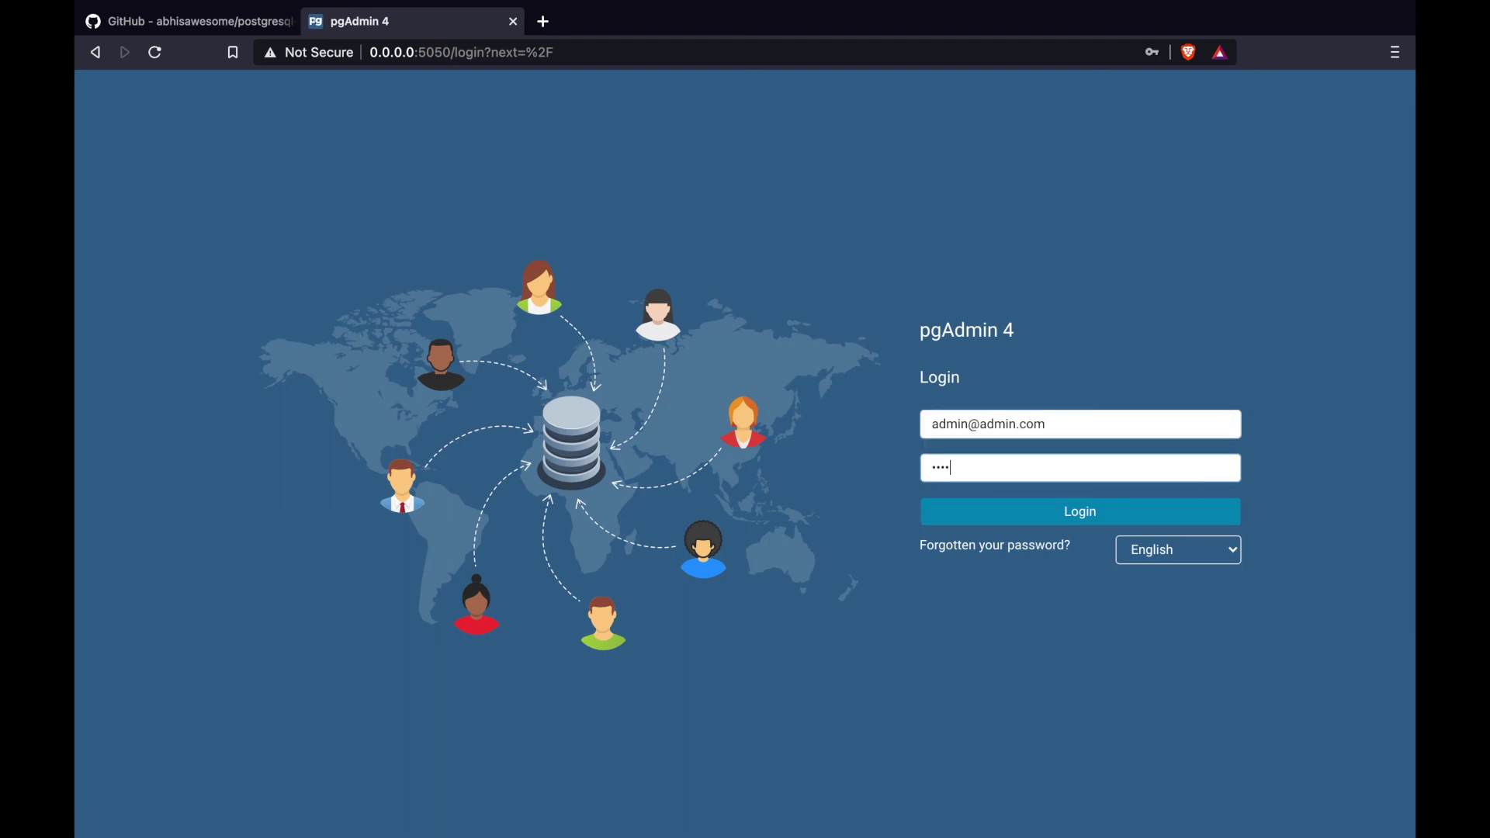
key(Return)
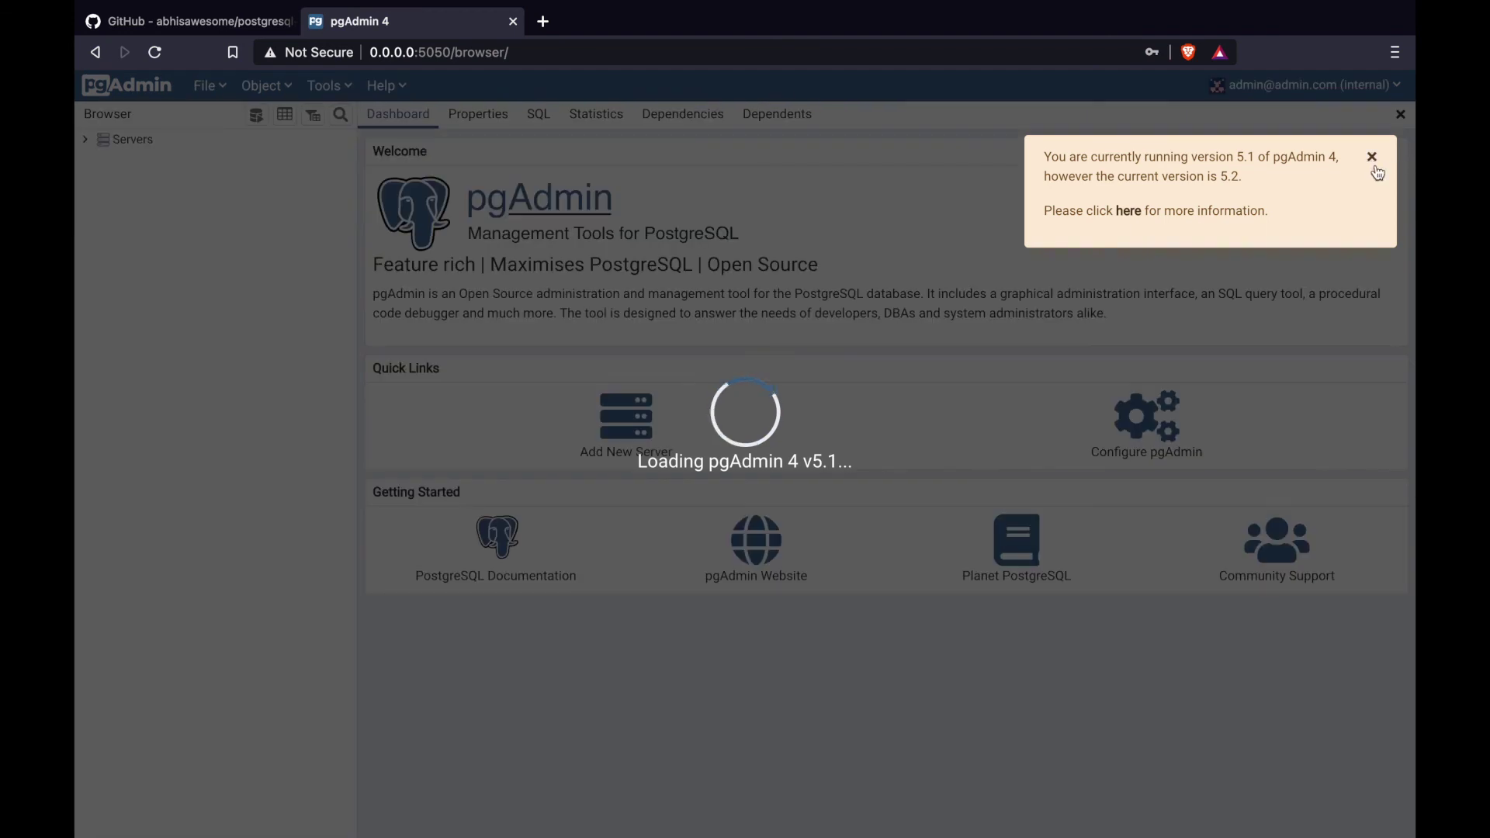
click(1373, 157)
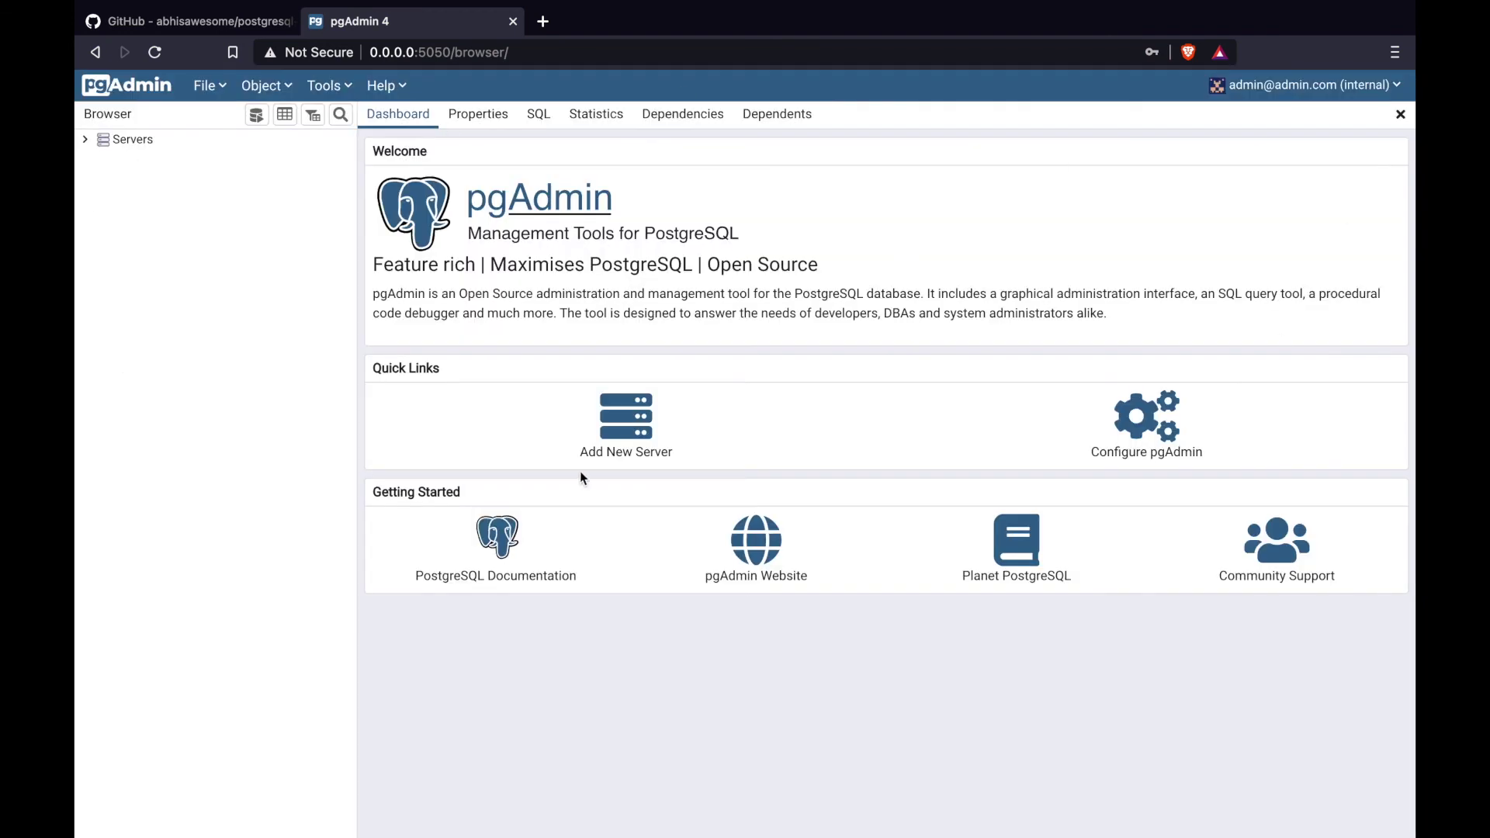